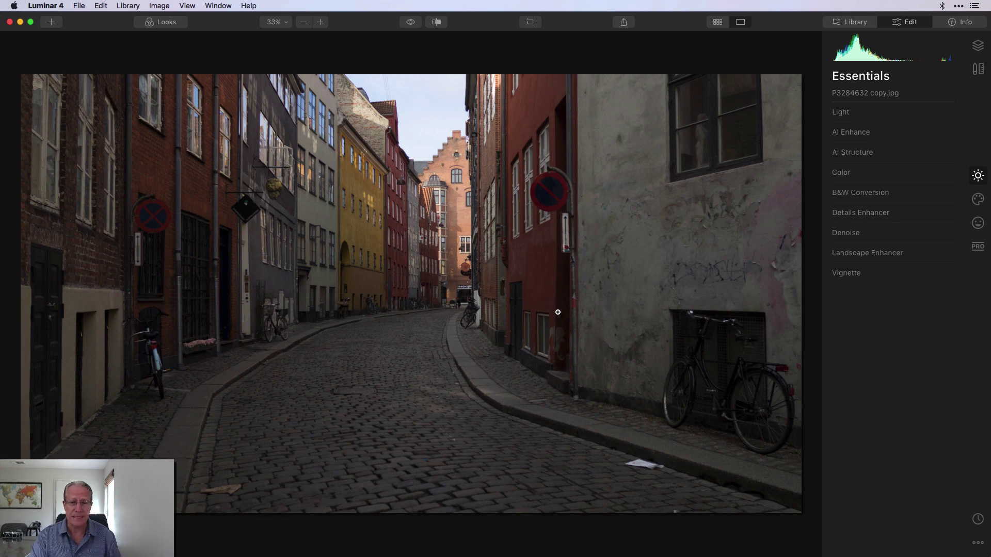
Step: In the Light adjustments, set Smart Contrast to 30, Highlights to -47 and Shadows to 38
left_click(856, 114)
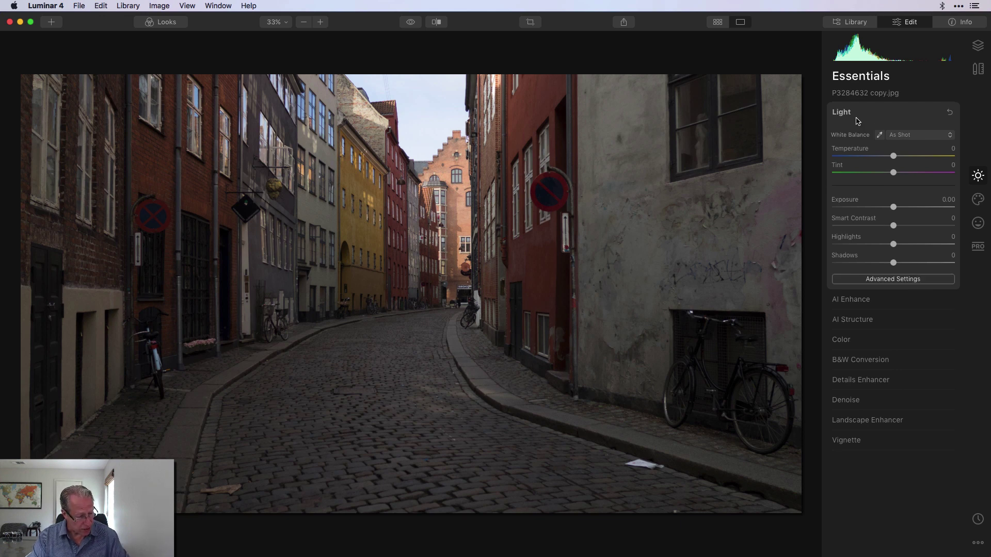
left_click_drag(893, 225, 865, 245)
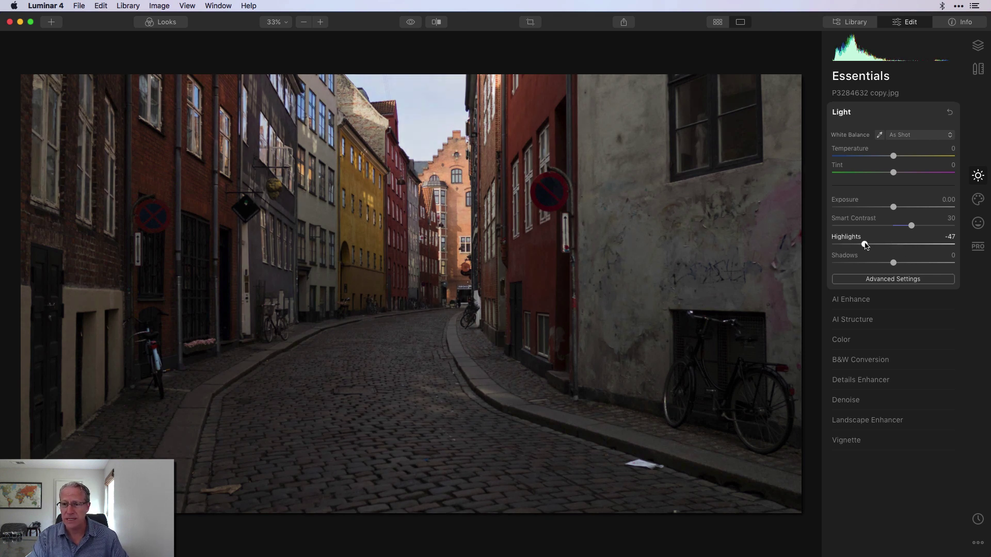
left_click_drag(893, 263, 920, 264)
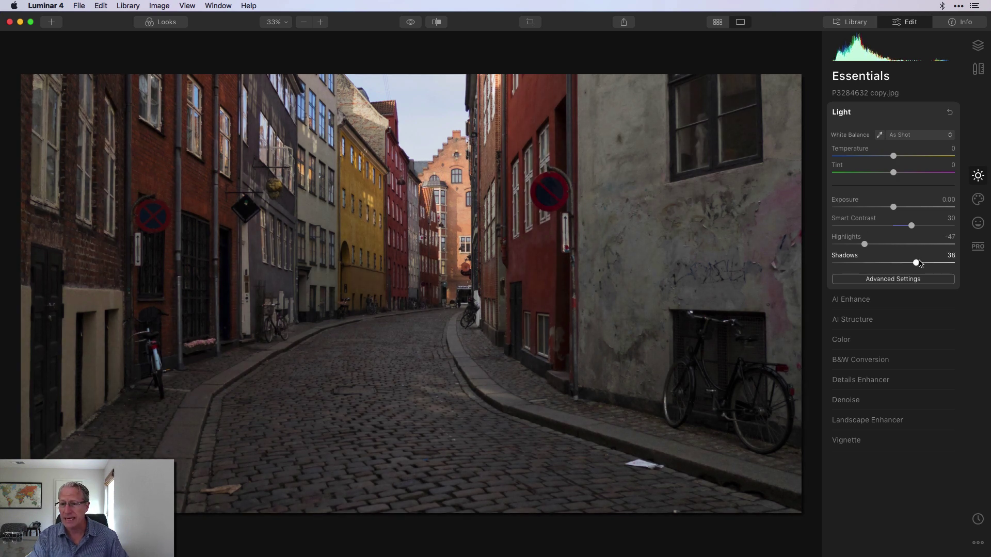
Step: Set AI Accent to 18 and the AI Structure Amount to 23, comparing the edit with the original photo
left_click(867, 301)
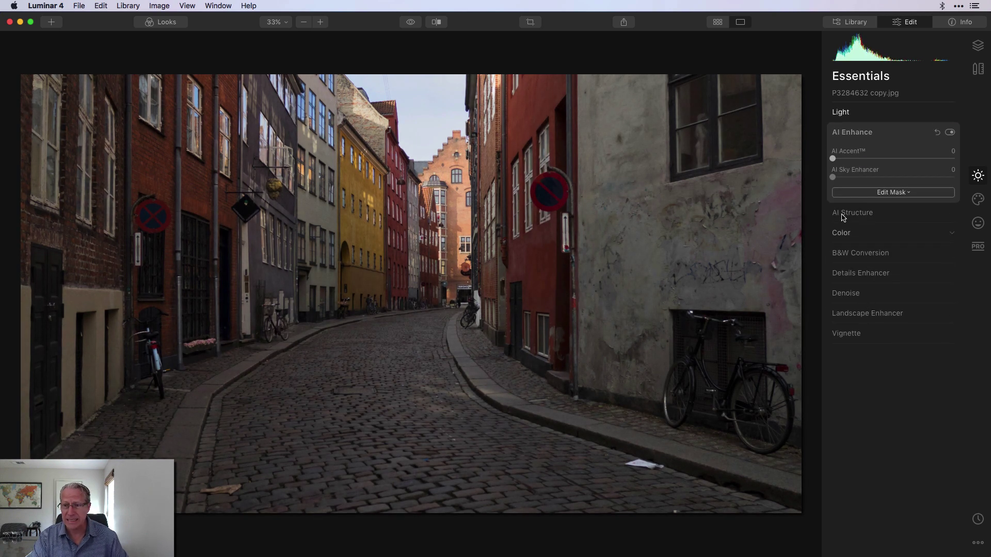
left_click_drag(832, 158, 856, 161)
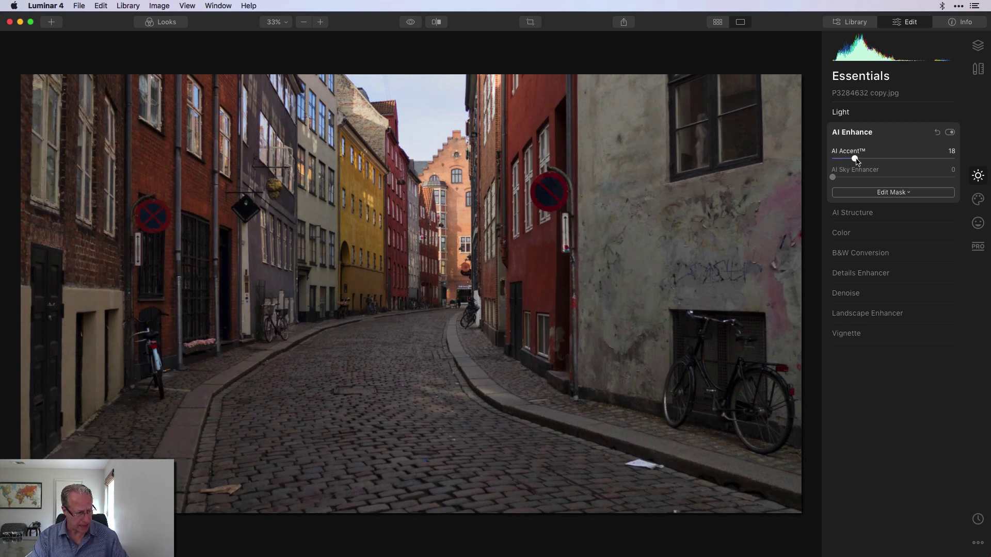
left_click(853, 212)
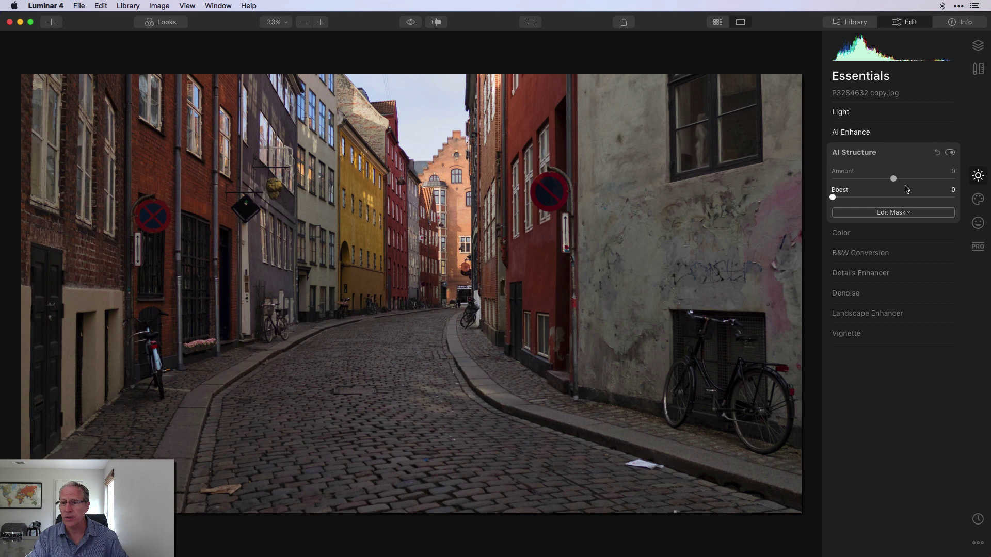
left_click_drag(893, 178, 908, 179)
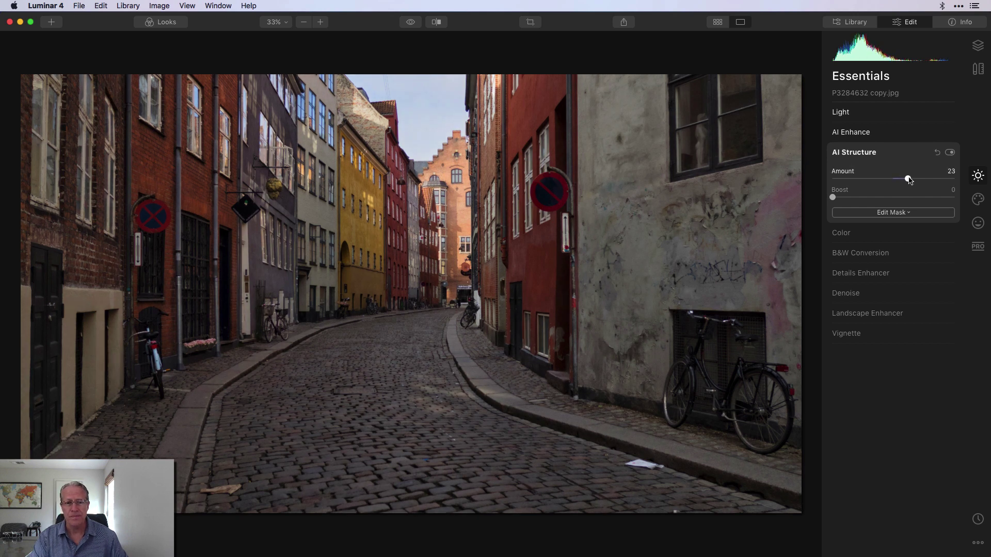
left_click(411, 24)
left_click(410, 25)
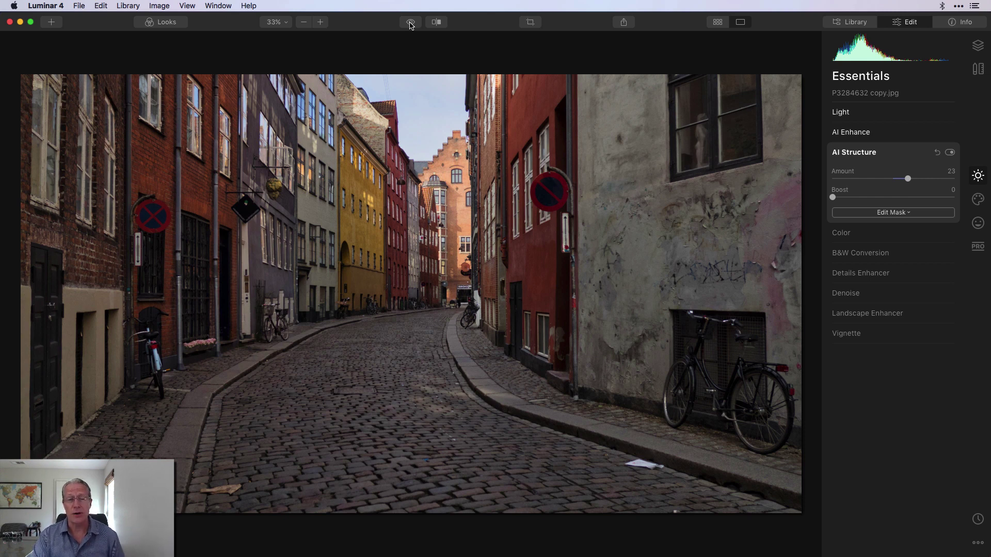
Step: Add a new adjustment layer above the photo and apply the Faffing About look to it at an amount of 100
left_click(978, 47)
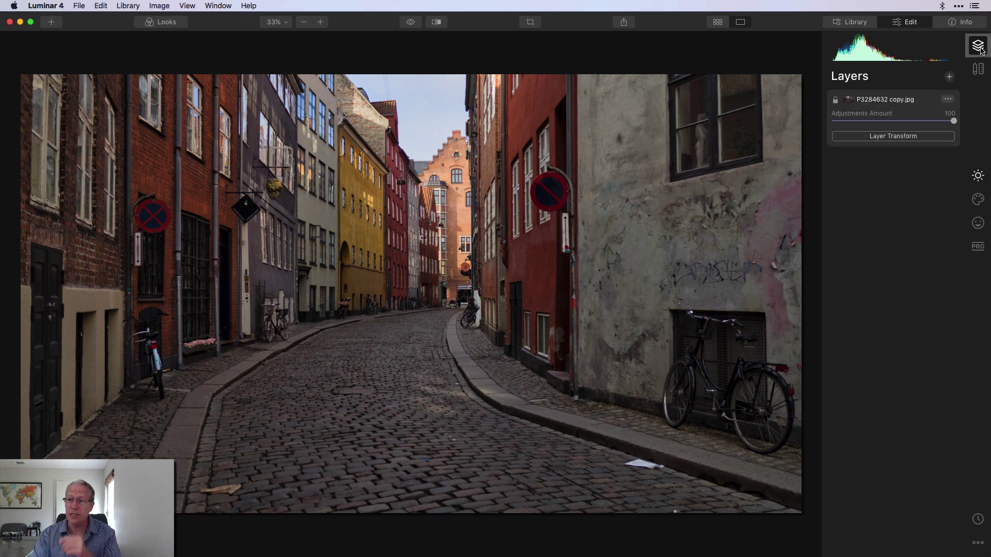
left_click(949, 77)
left_click(898, 91)
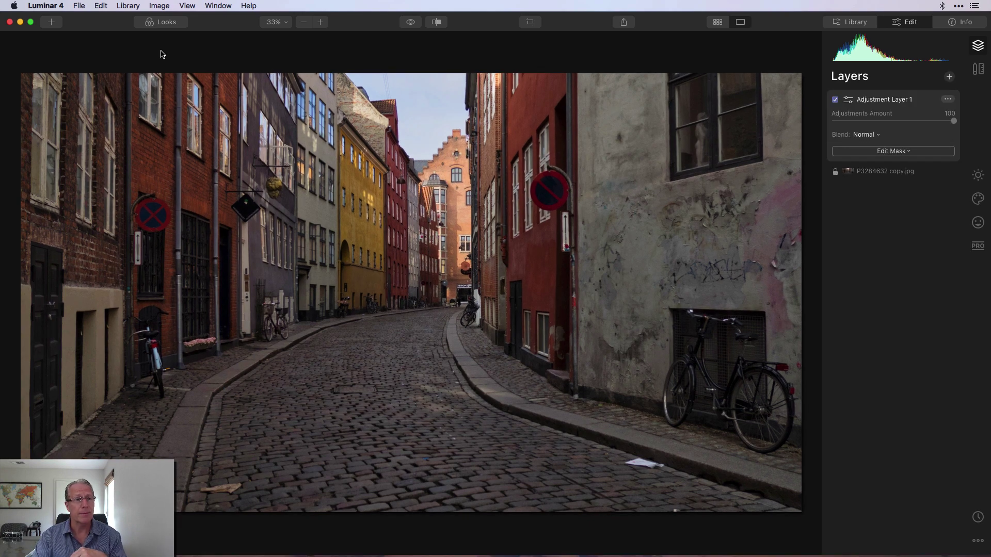
left_click(160, 22)
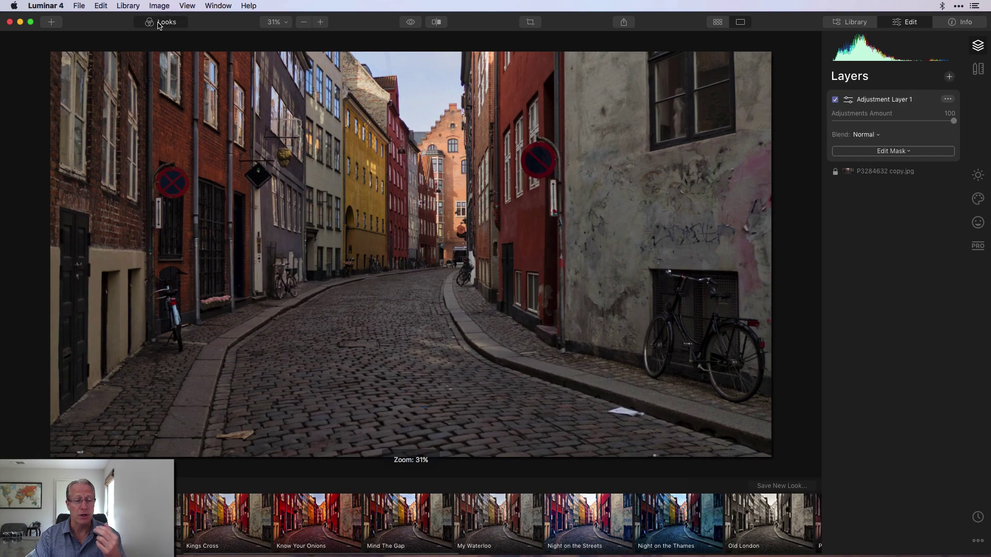
scroll(264, 521, "left", 5)
scroll(265, 522, "left", 4)
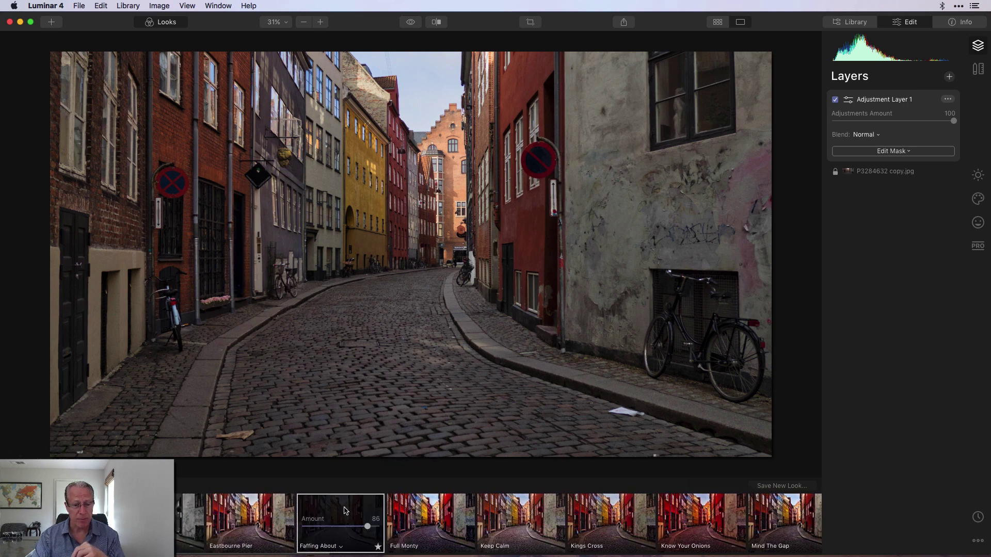
left_click(345, 511)
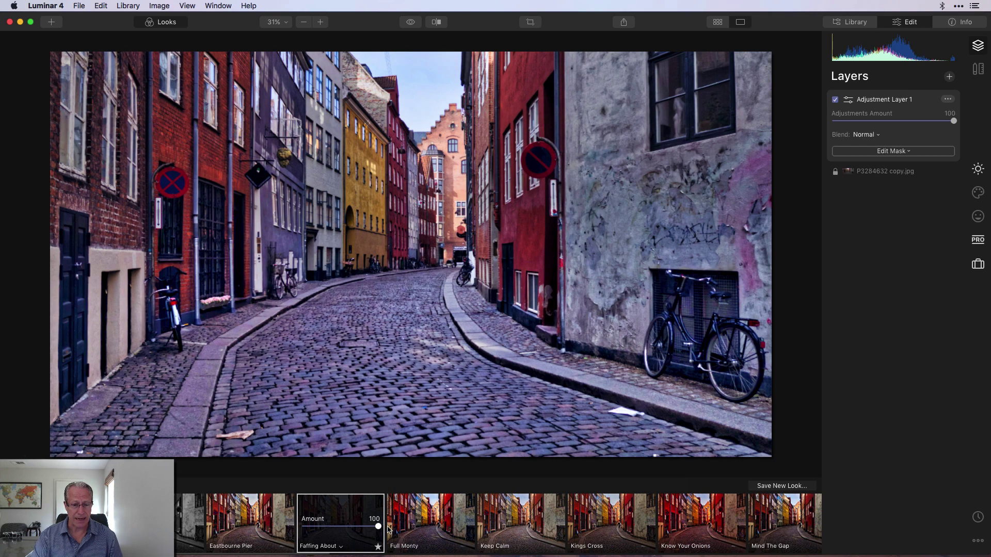
left_click(160, 21)
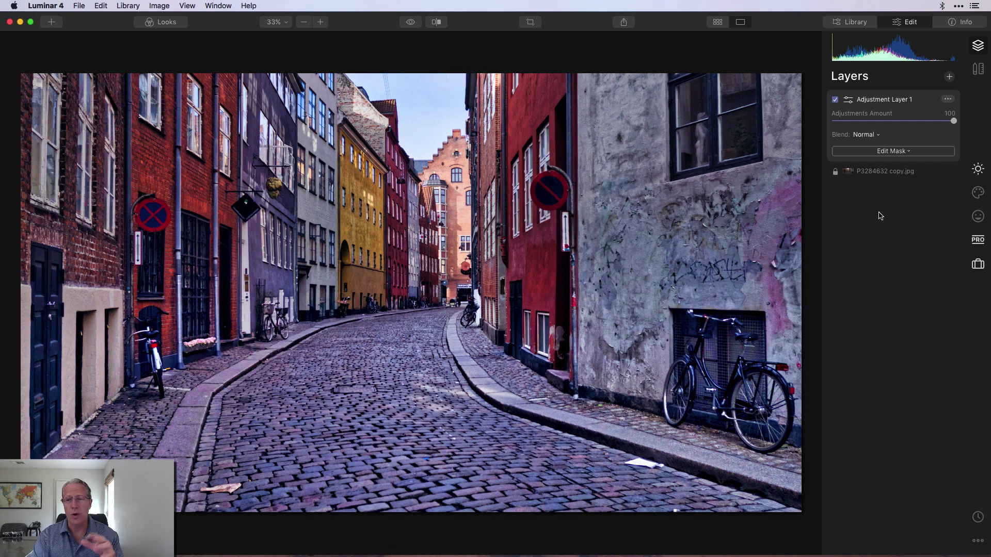
Step: Give the adjustment layer a luminosity mask and reduce its Adjustments Amount to 85, comparing the image with and without the layer
left_click(905, 155)
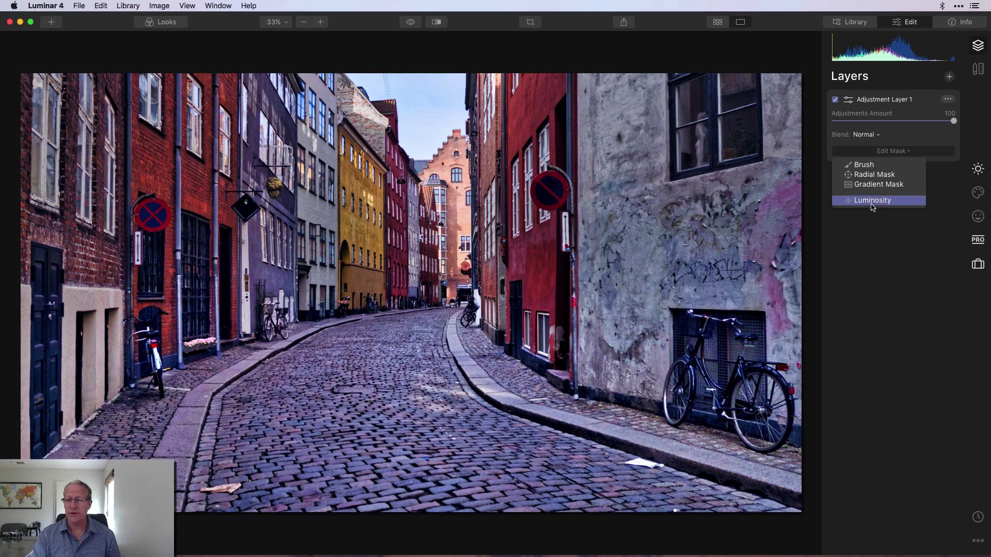
left_click(871, 201)
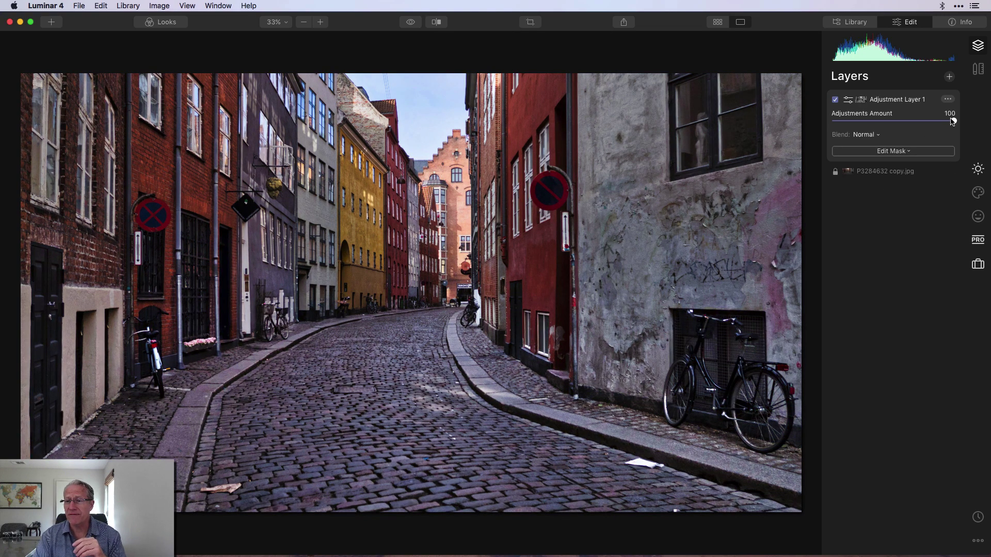
left_click_drag(954, 121, 937, 121)
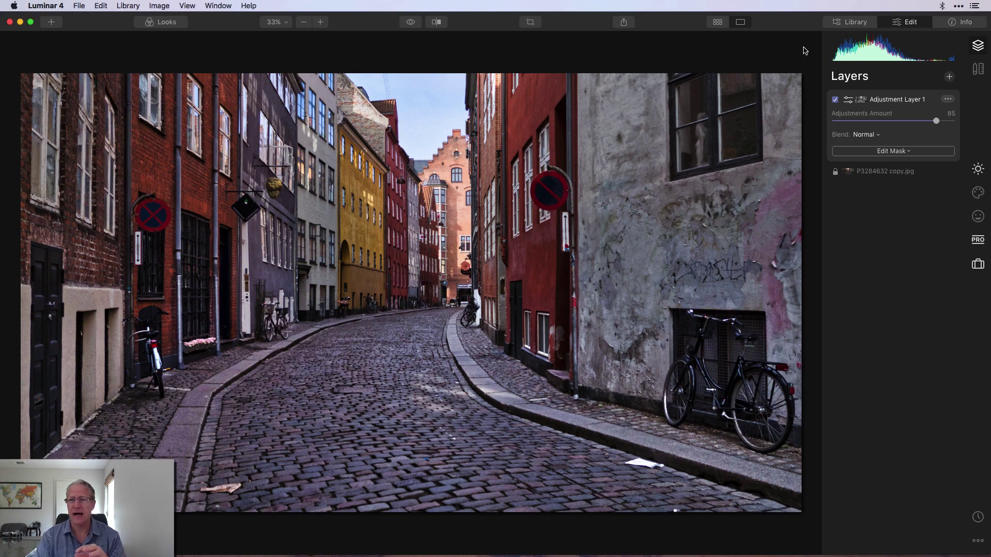
left_click(834, 100)
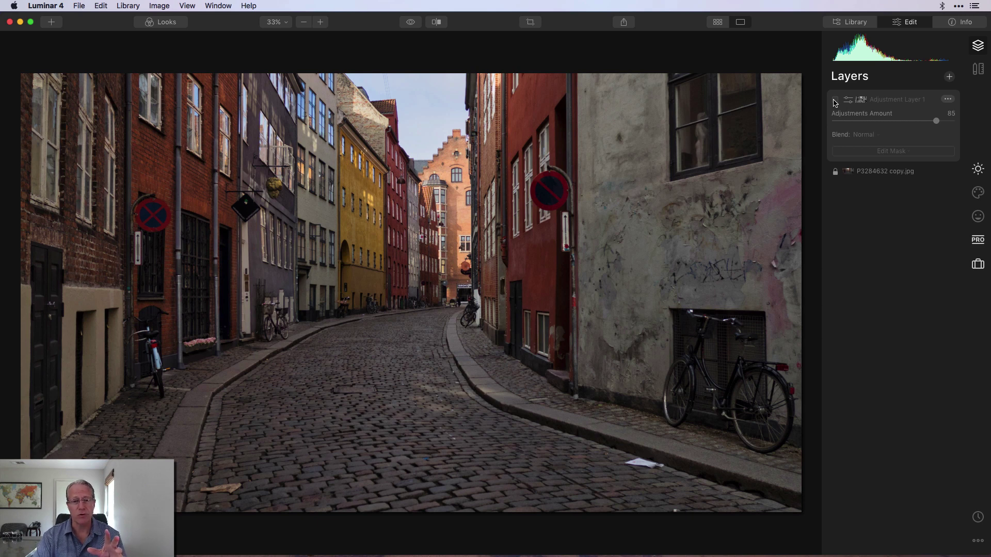
left_click(835, 100)
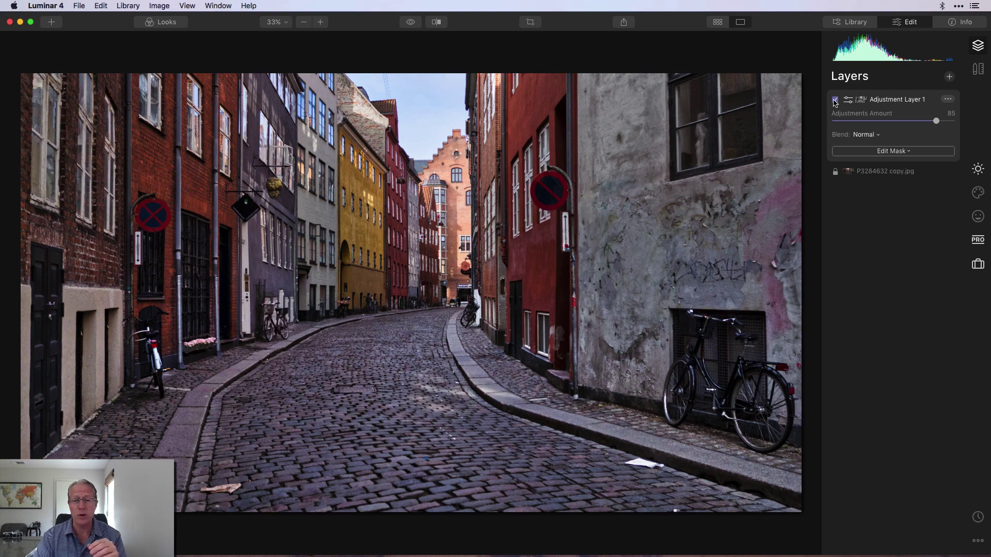
Step: Examine which areas the luminosity mask covers by showing its overlay in brush editing, and leave the mask unedited
left_click(873, 153)
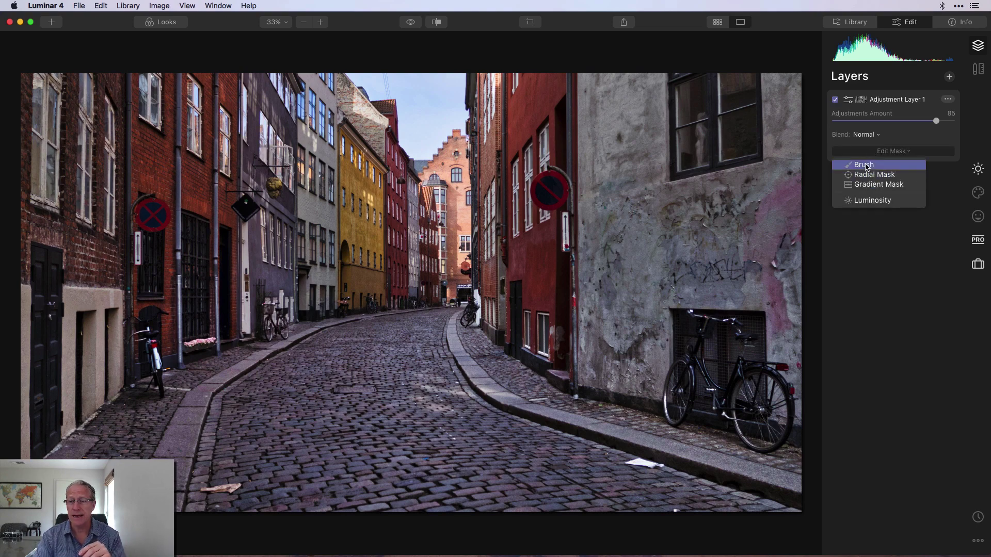
left_click(864, 165)
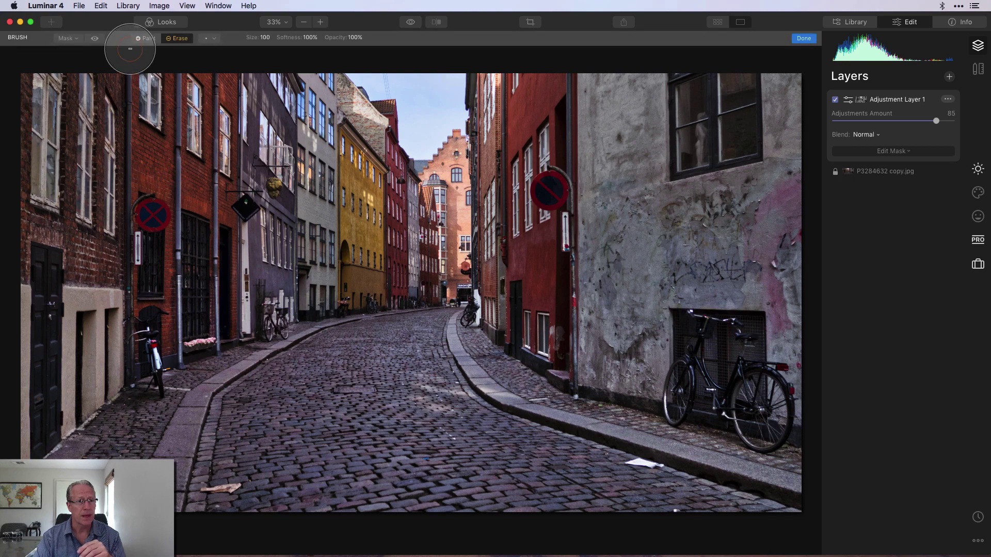
left_click(95, 39)
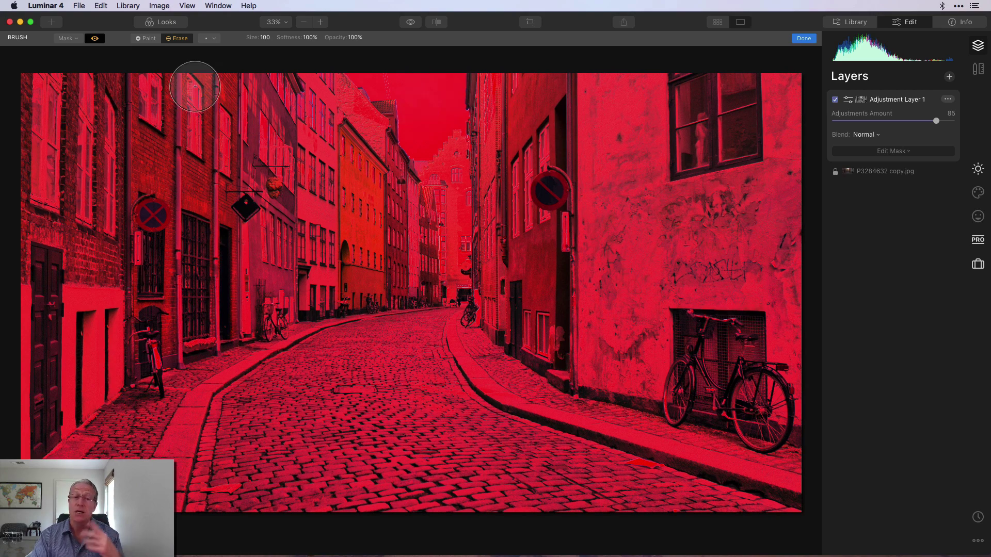
left_click(67, 38)
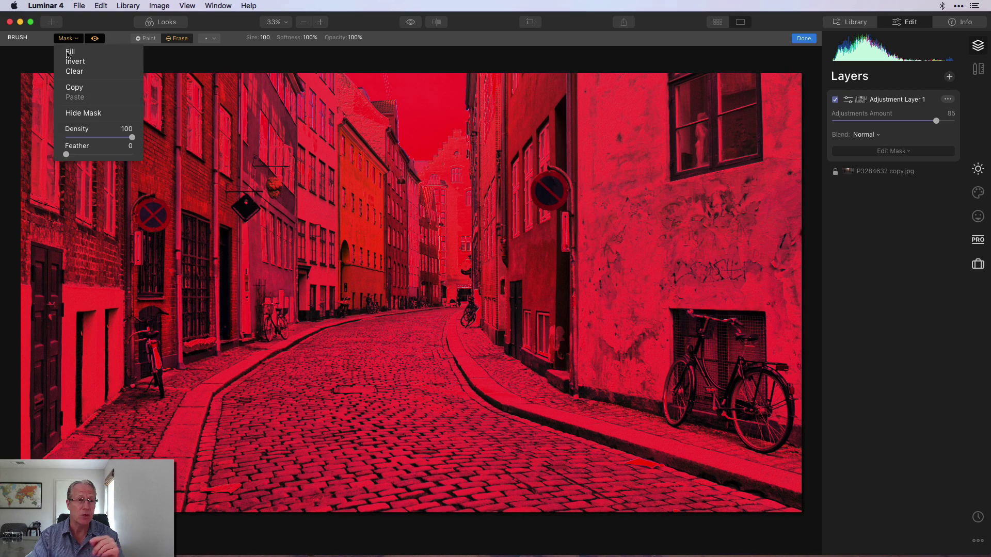
left_click(73, 39)
left_click(94, 39)
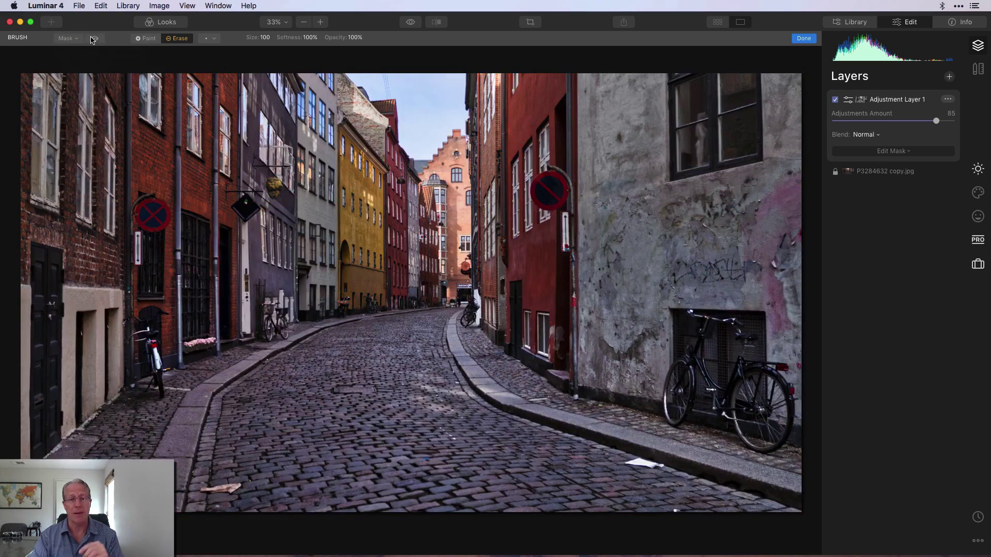
left_click(802, 39)
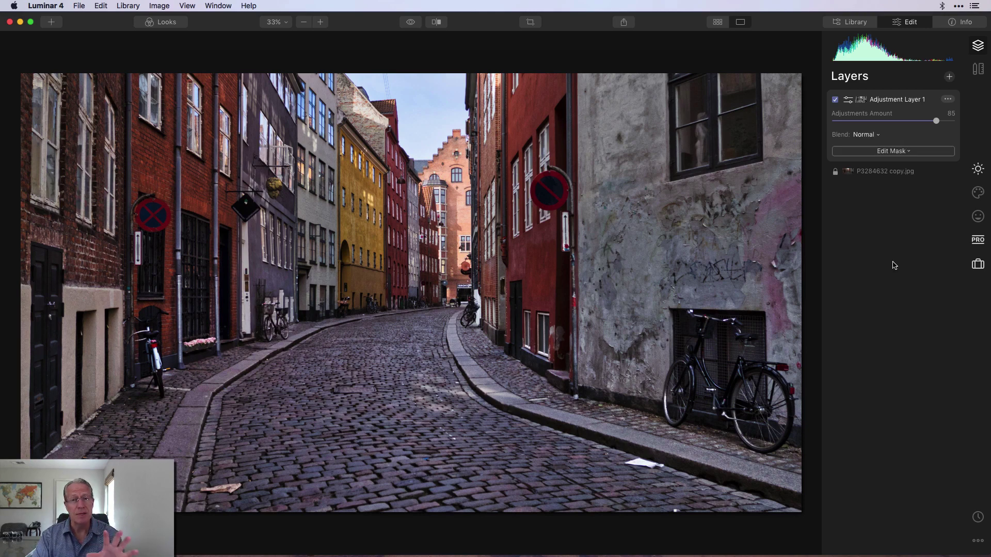
Step: Add a second adjustment layer and draw a diagonal gradient mask on it across the buildings on the photo's left side
left_click(950, 77)
left_click(901, 92)
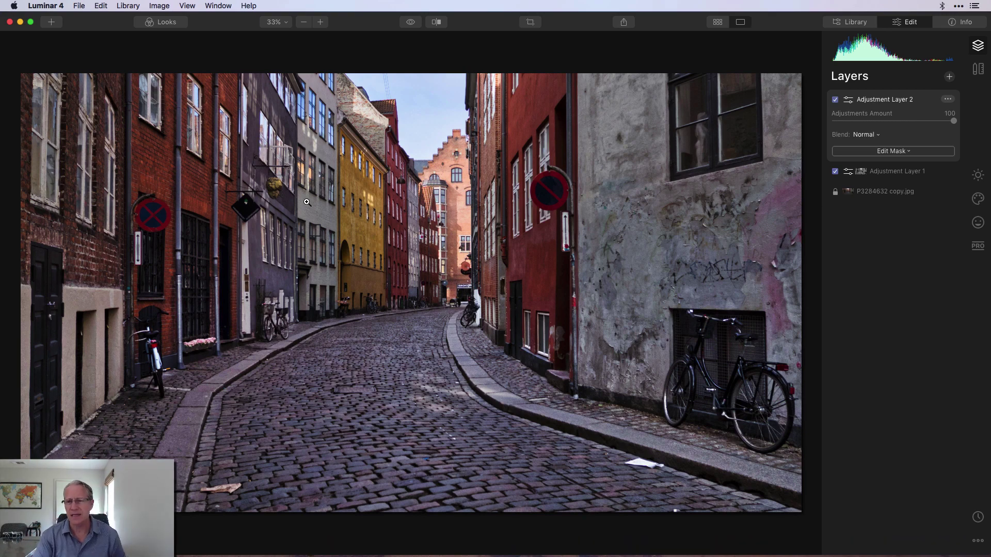
left_click(899, 153)
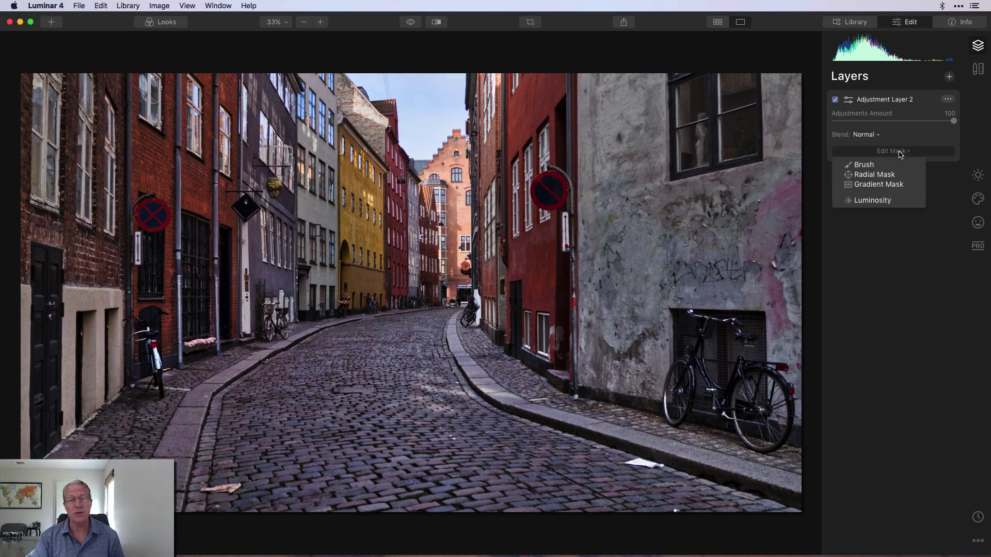
left_click(876, 184)
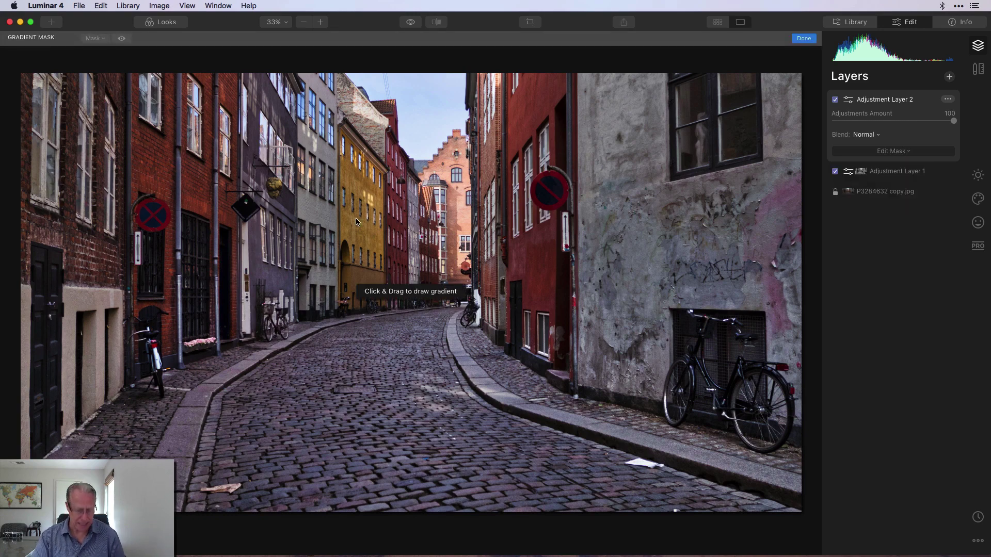
mouse_move(304, 231)
left_mouse_down()
mouse_move(407, 318)
mouse_move(393, 325)
left_mouse_up()
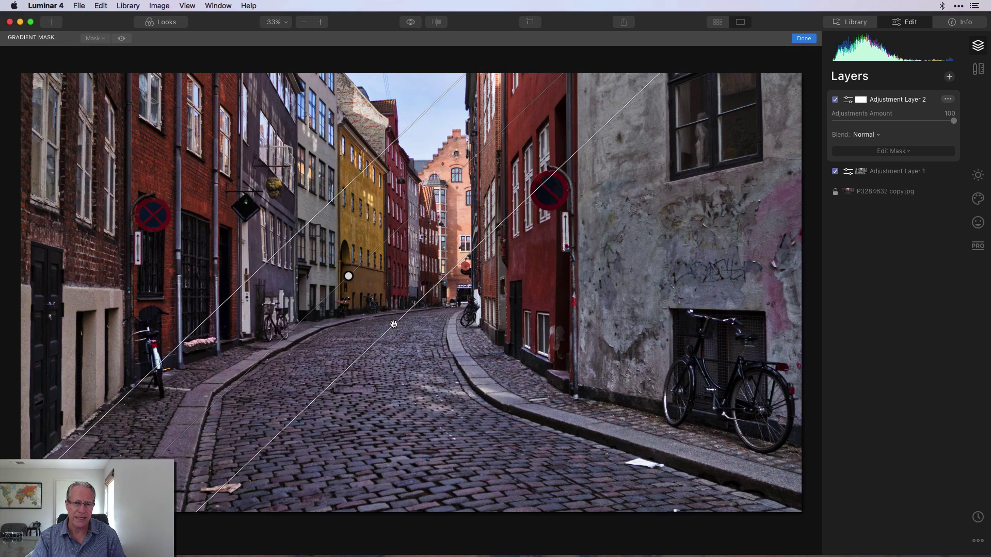
Step: Shift the gradient mask toward the photo's upper-left corner and fine-tune its transition edges, checking its coverage with the mask overlay
left_click_drag(348, 276, 315, 242)
left_click_drag(279, 190, 272, 184)
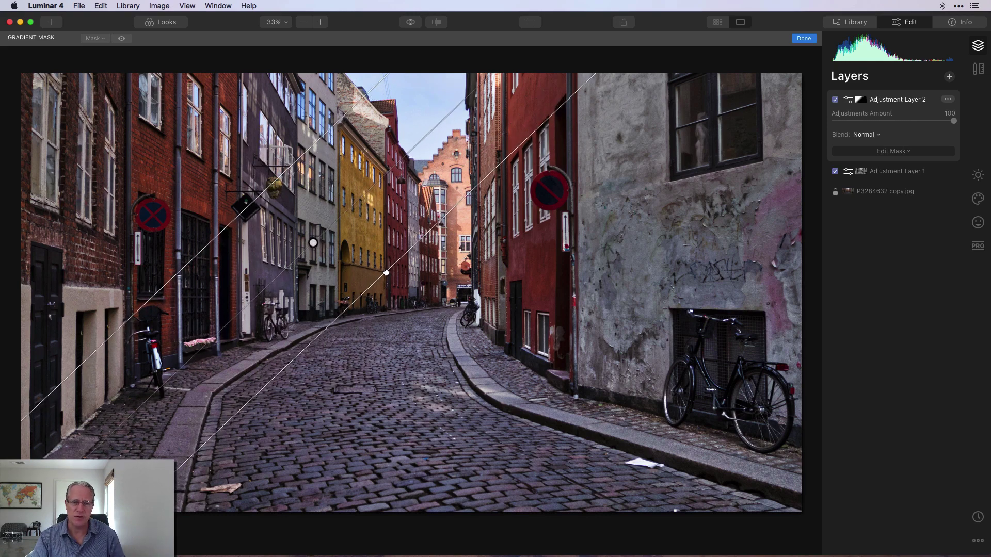
left_click_drag(384, 270, 388, 274)
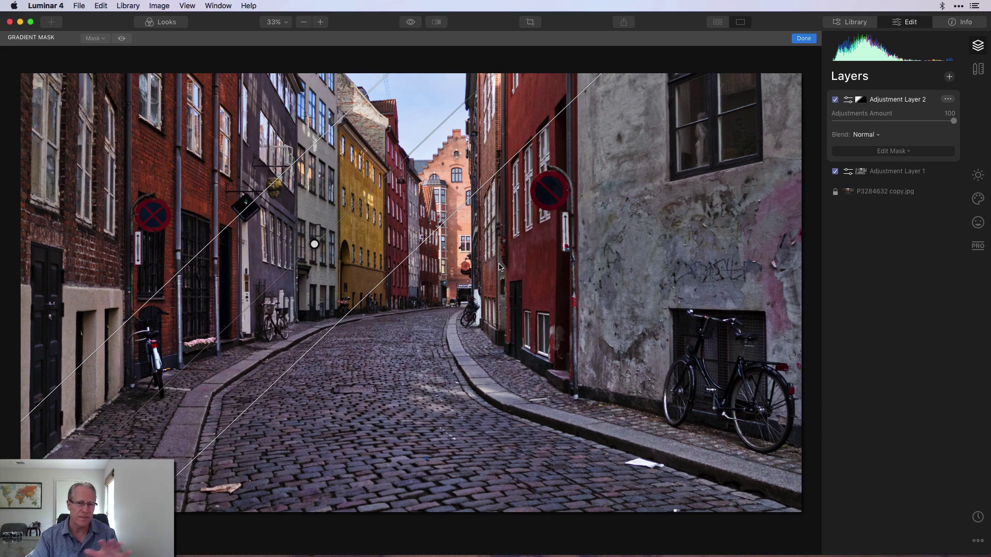
left_click(121, 39)
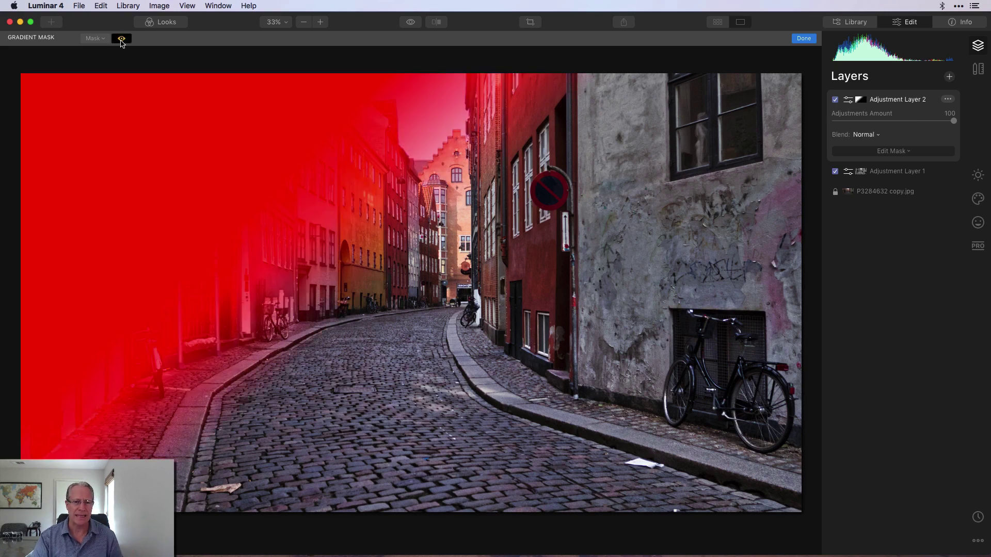
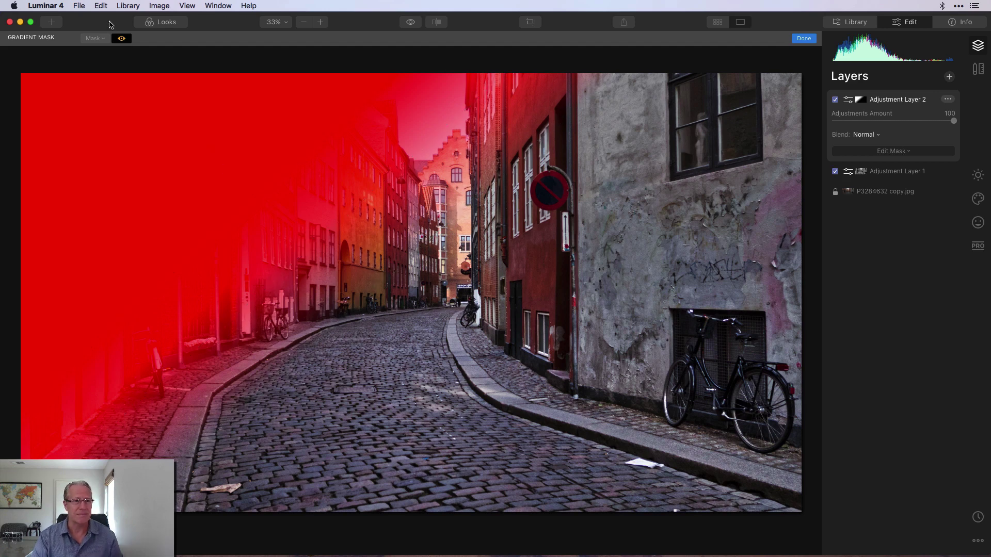
left_click(122, 40)
left_click(806, 39)
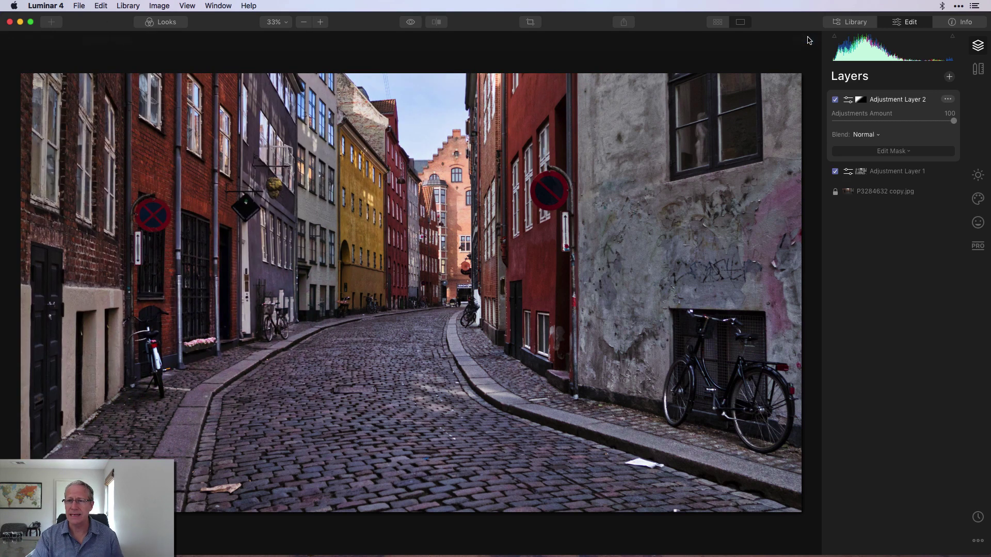
Step: Darken the gradient-masked area with the layer's Light settings, using Exposure -1.00 and Smart Contrast 10
left_click(977, 177)
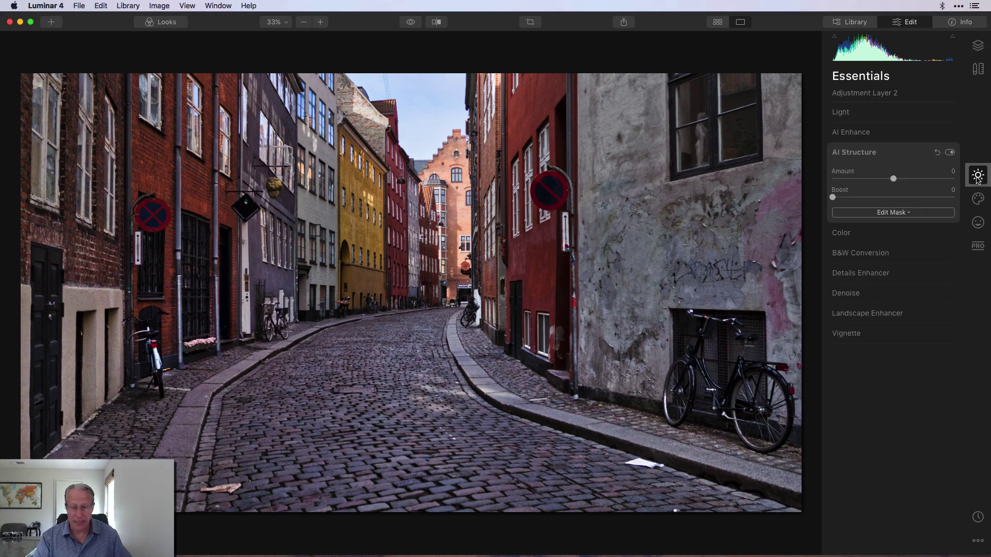
left_click(846, 113)
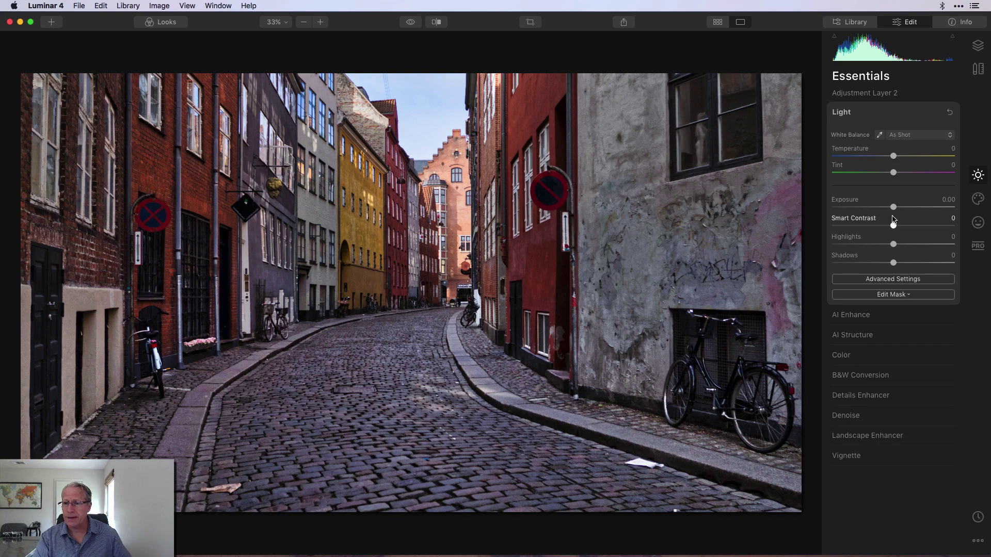
left_click_drag(893, 207, 901, 229)
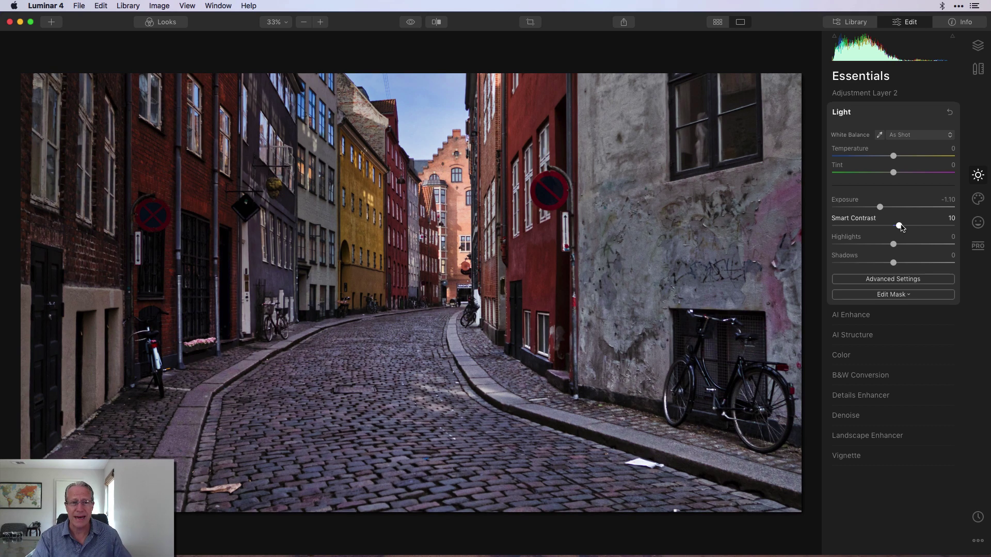
left_click_drag(879, 206, 881, 206)
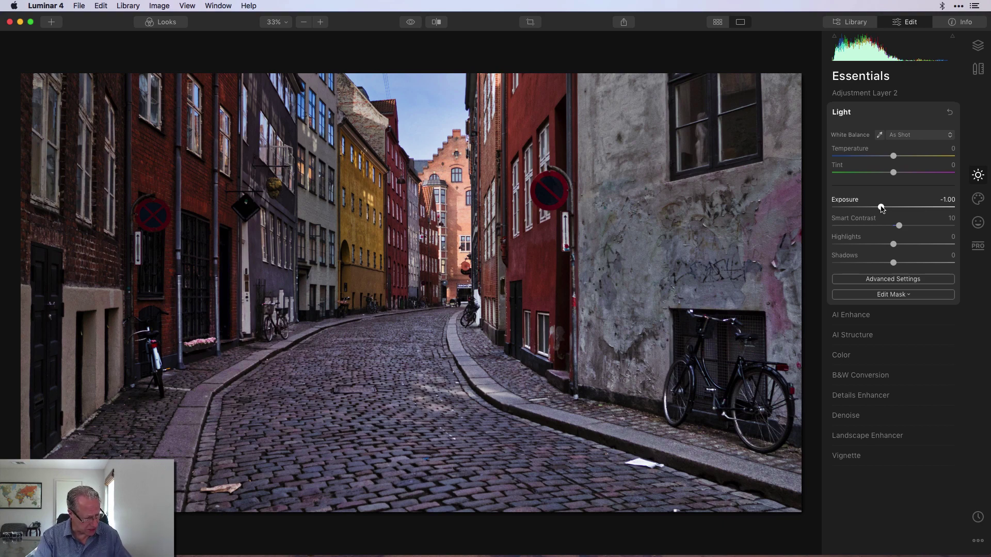
Step: Cool the gradient-masked area with a Photo Filter at Hue 230 and Amount 25, comparing the image with and without the filter
left_click(977, 247)
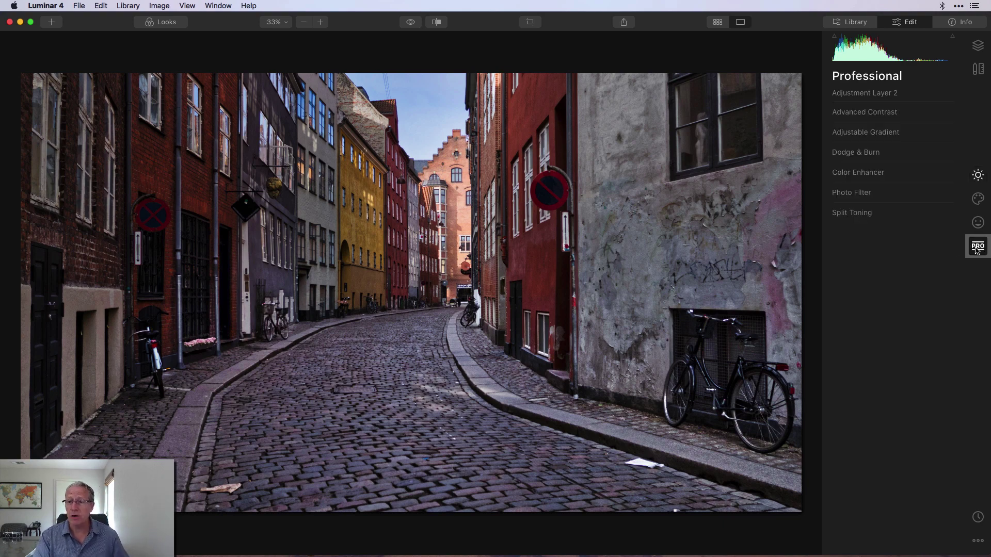
left_click(856, 193)
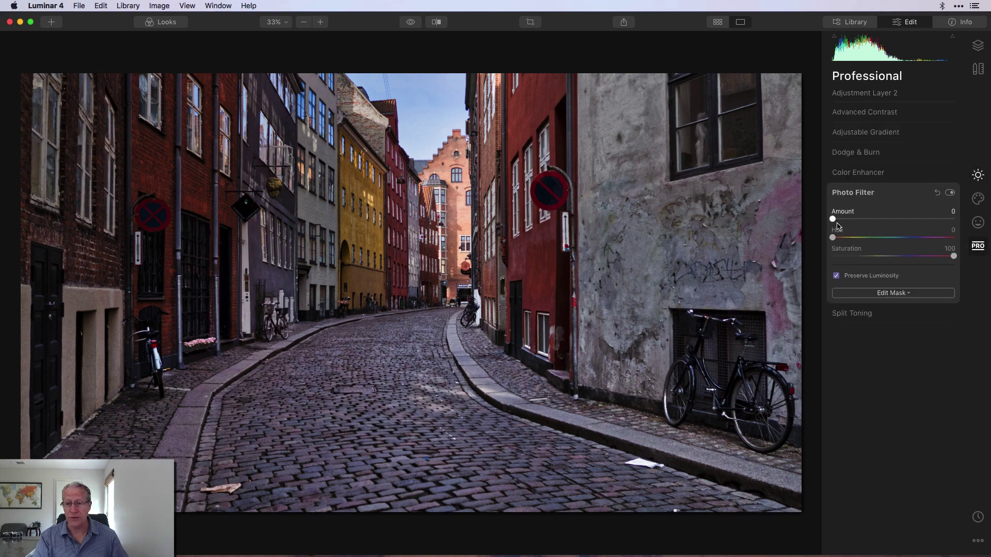
left_click_drag(833, 241, 913, 242)
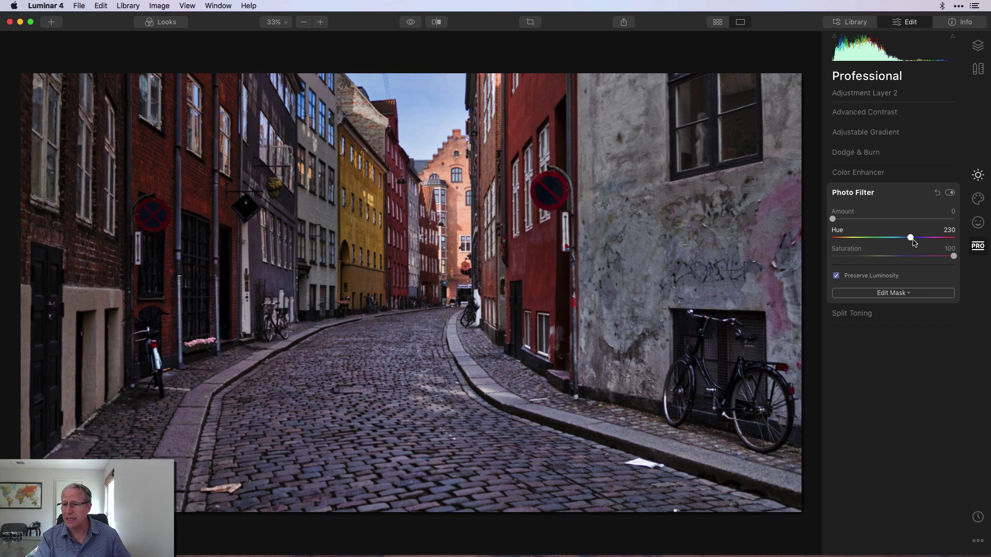
left_click_drag(833, 221, 865, 221)
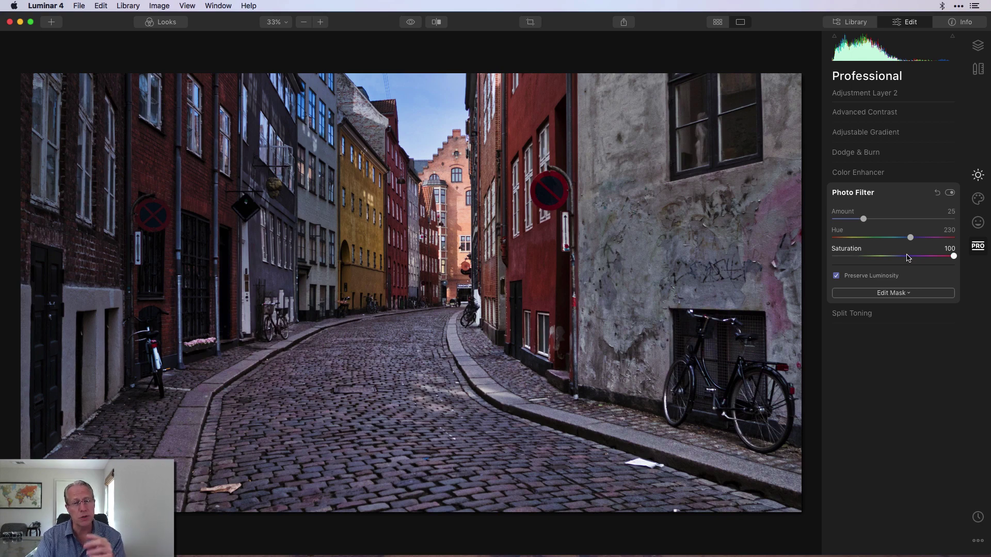
left_click(950, 192)
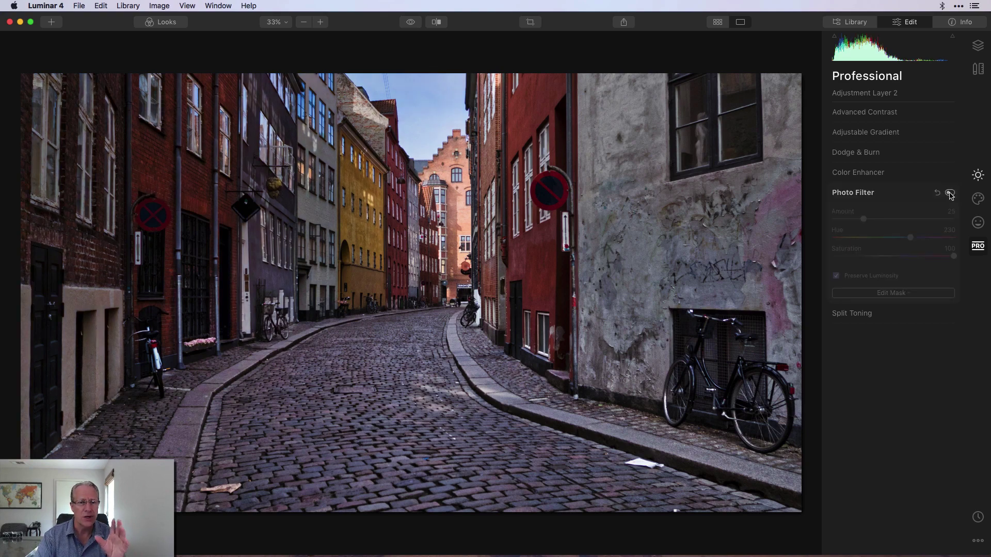
left_click(950, 192)
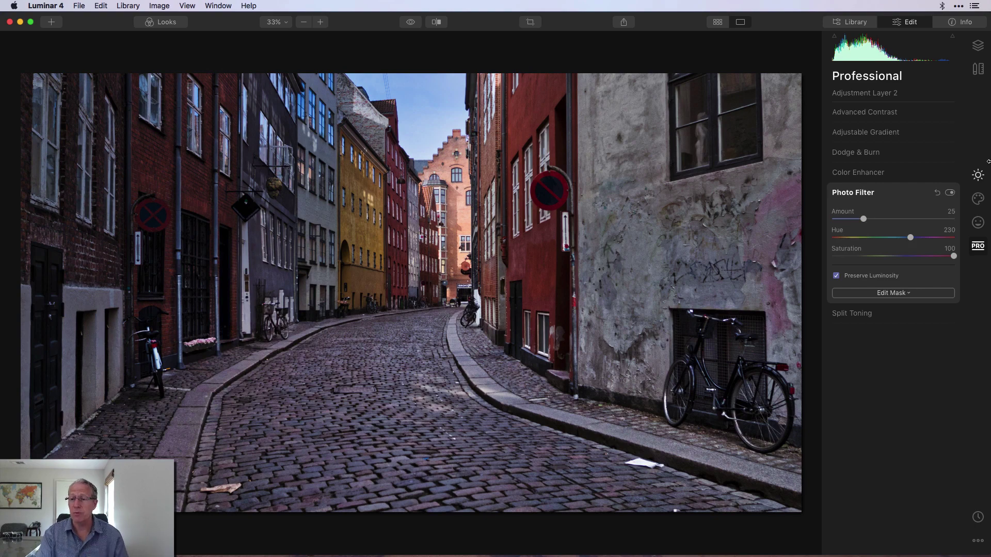
Step: Compare the image with and without the gradient-masked adjustment layer, leaving the layer enabled
left_click(978, 175)
left_click(886, 116)
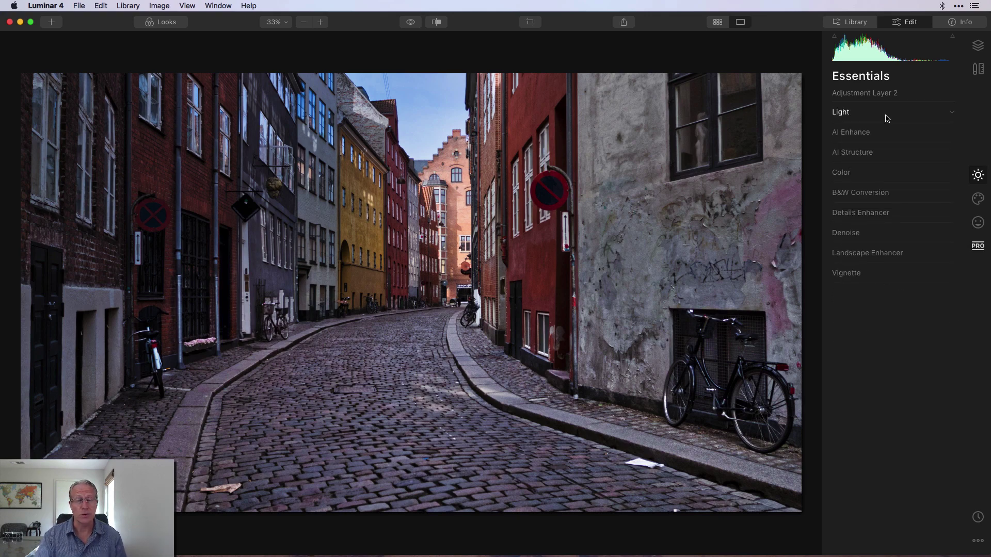
left_click(977, 46)
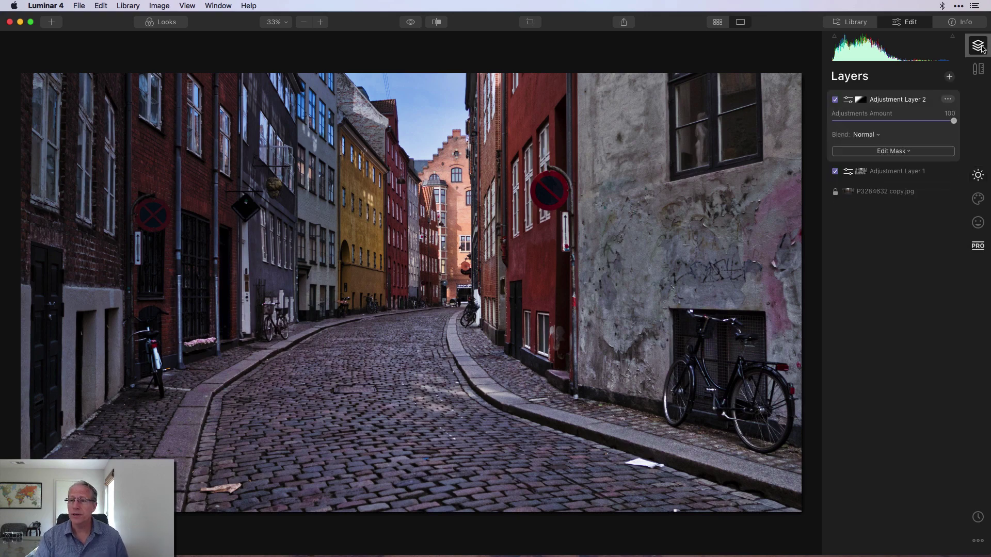
left_click(836, 102)
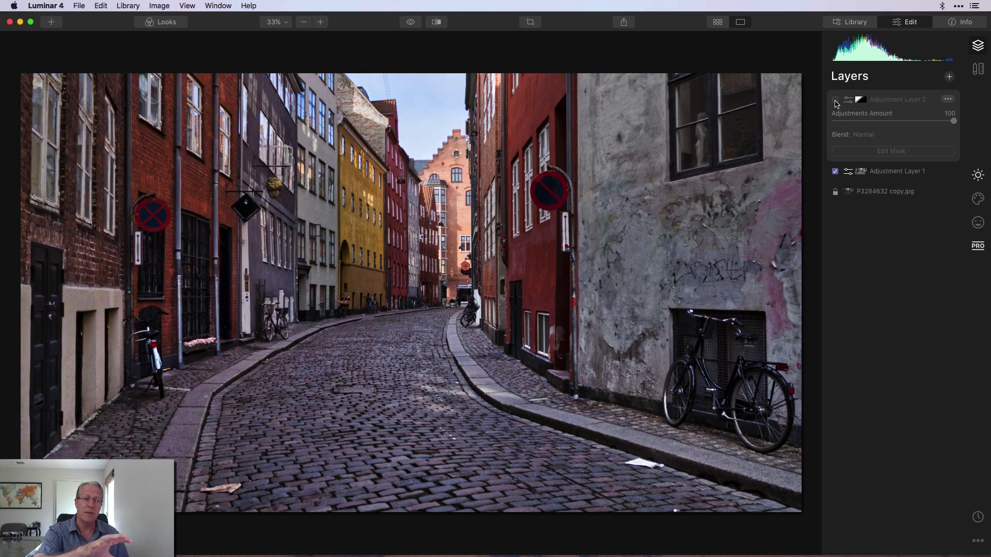
left_click(835, 101)
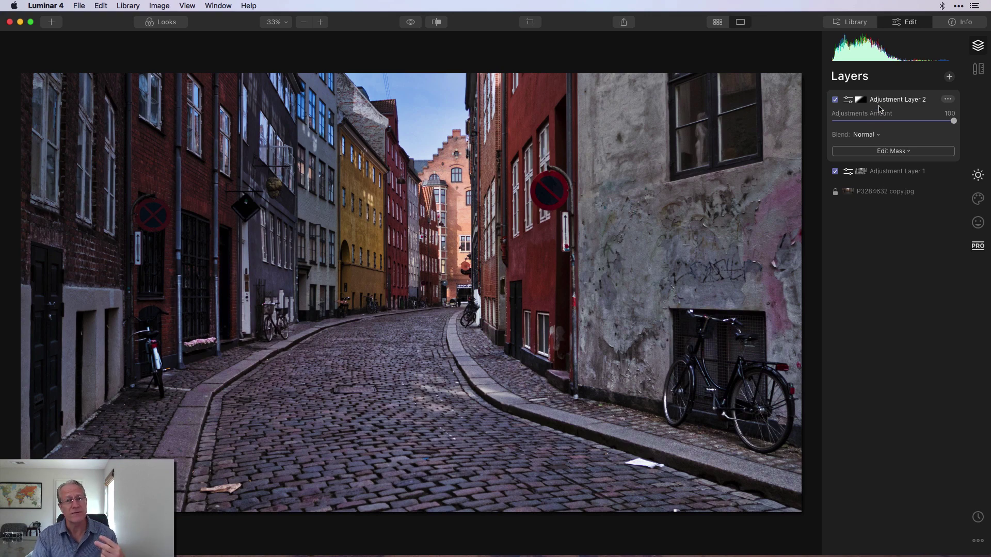
Step: Add a third adjustment layer and draw a radial mask around the street's curb, flattened into an ellipse and tilted along the curb
left_click(949, 77)
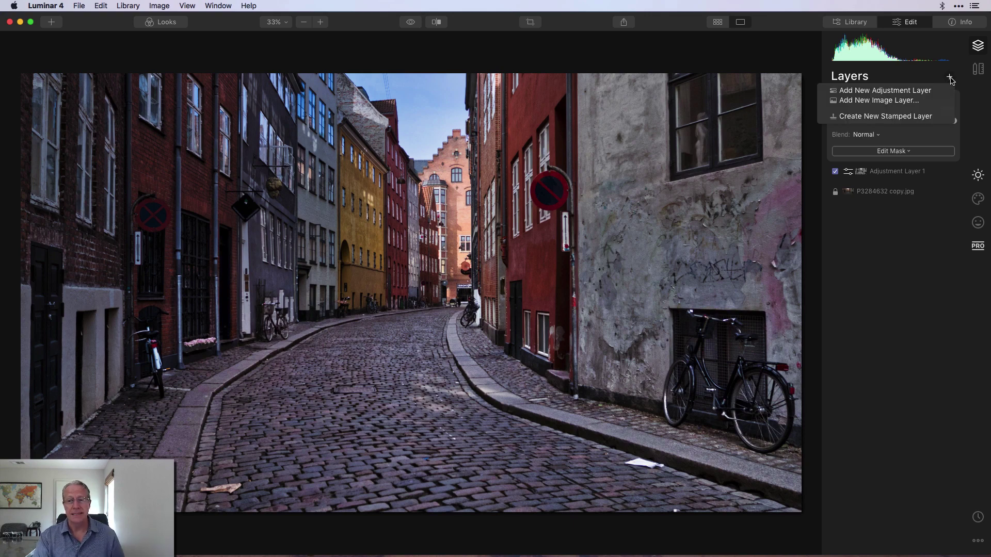
left_click(897, 91)
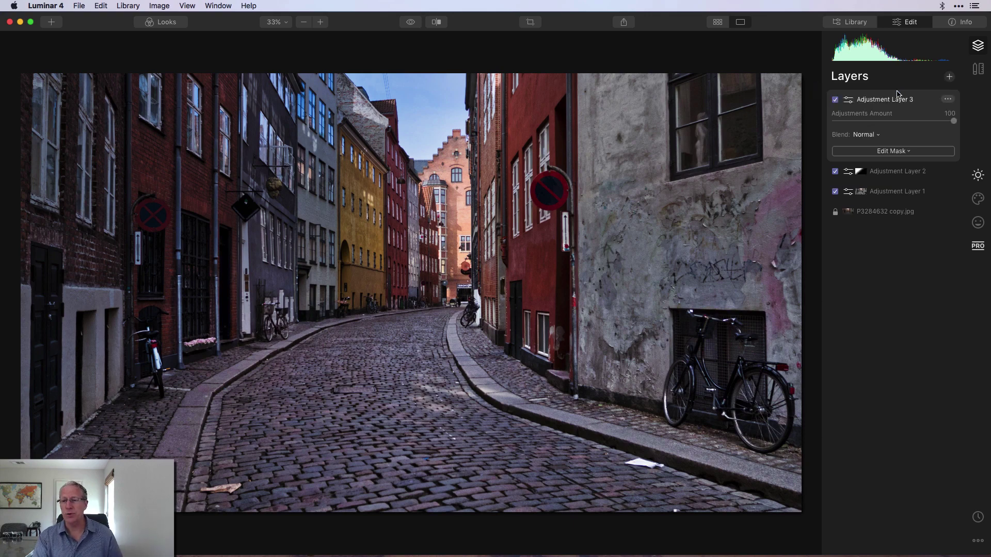
left_click(893, 151)
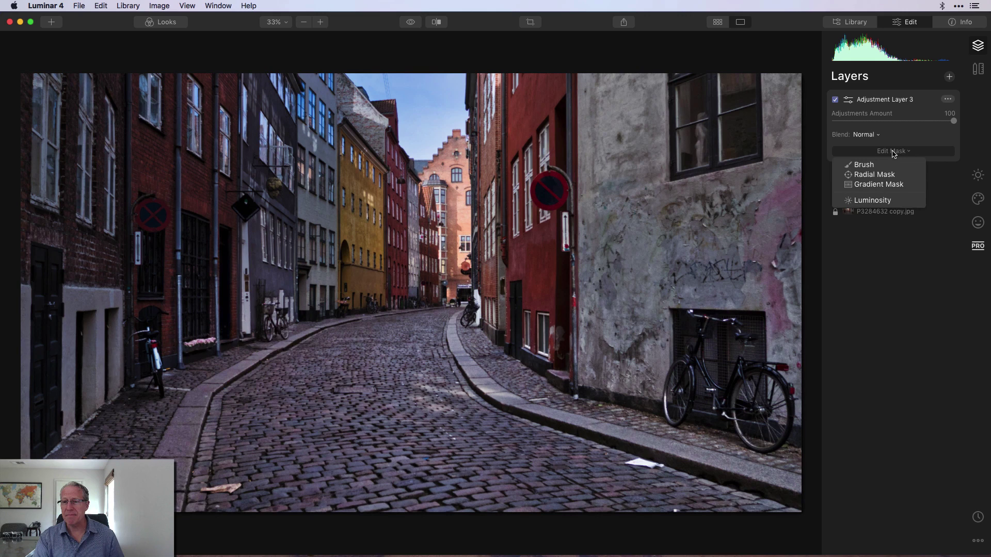
left_click(883, 175)
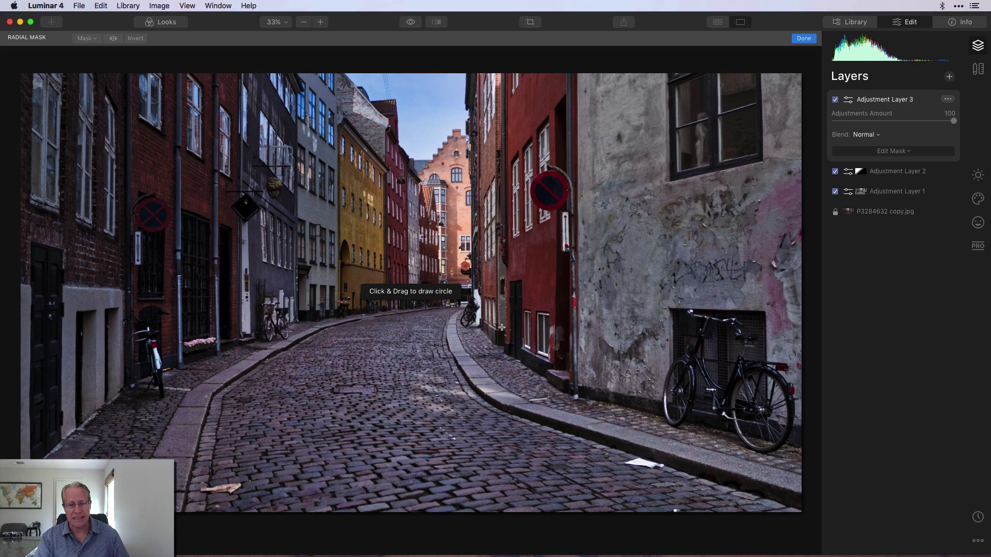
left_click_drag(502, 327, 575, 352)
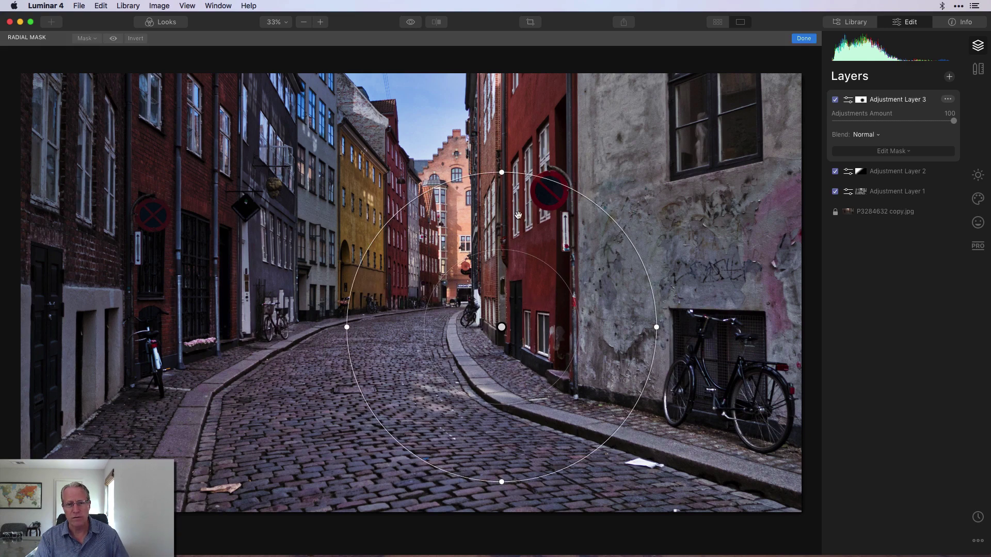
left_click_drag(501, 172, 504, 224)
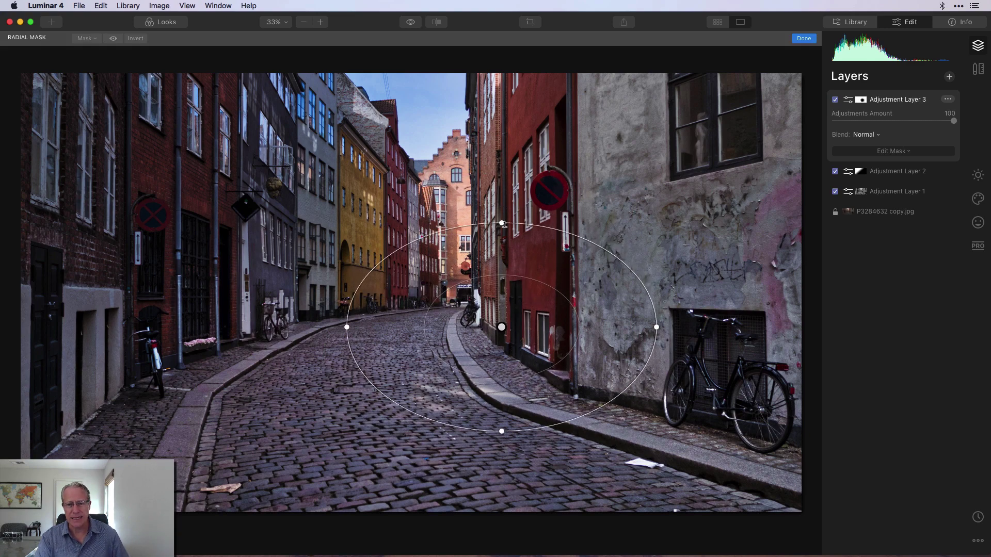
left_click_drag(673, 331, 656, 371)
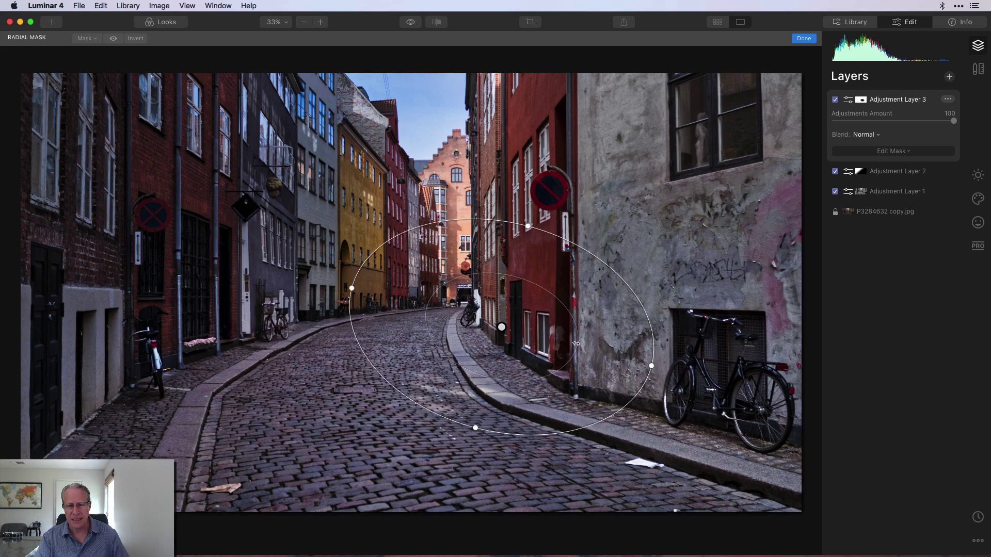
Step: Enlarge the radial mask, shift it toward the gray wall and bicycle, and widen its feathered outer edge
scroll(574, 343, "up", 5)
left_click_drag(505, 333, 565, 344)
left_click_drag(731, 285, 699, 329)
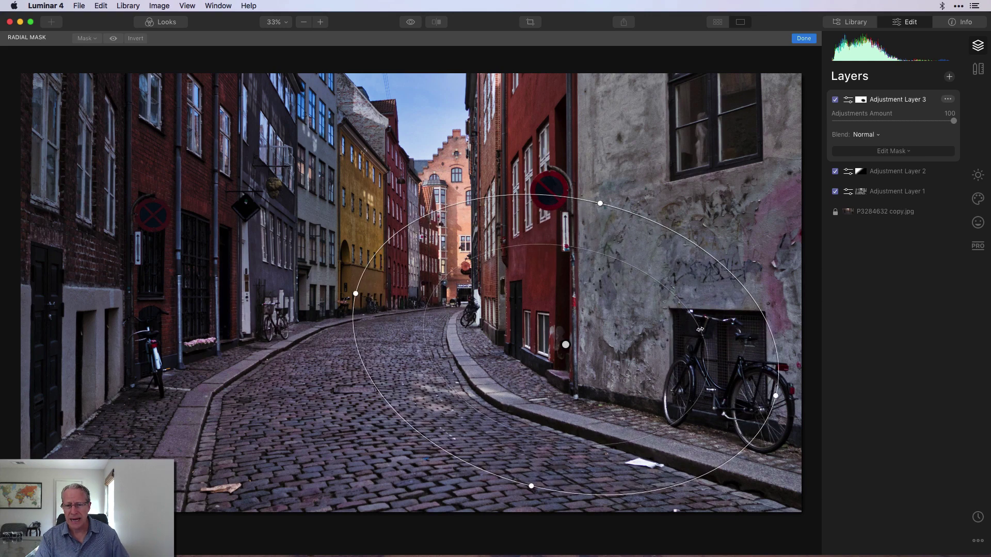
left_click_drag(748, 294, 773, 281)
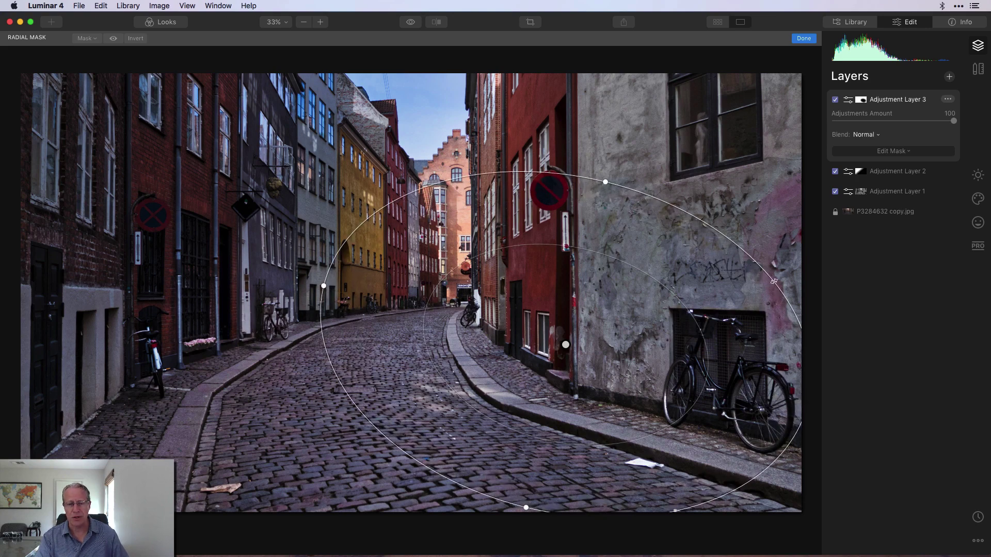
left_click_drag(565, 344, 569, 344)
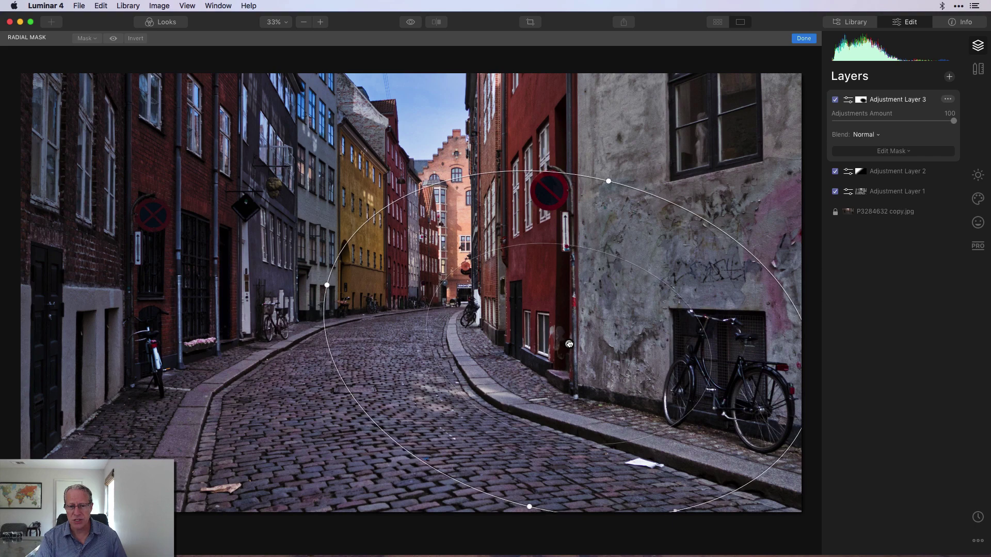
Step: Invert the radial mask so it covers the inside of the ellipse, checking its coverage with the mask overlay
left_click(114, 38)
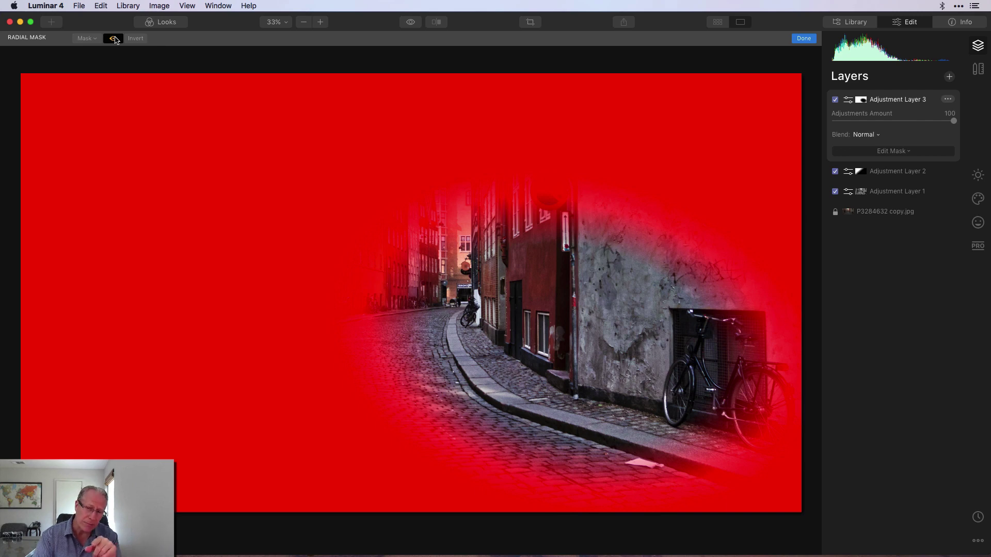
left_click(136, 39)
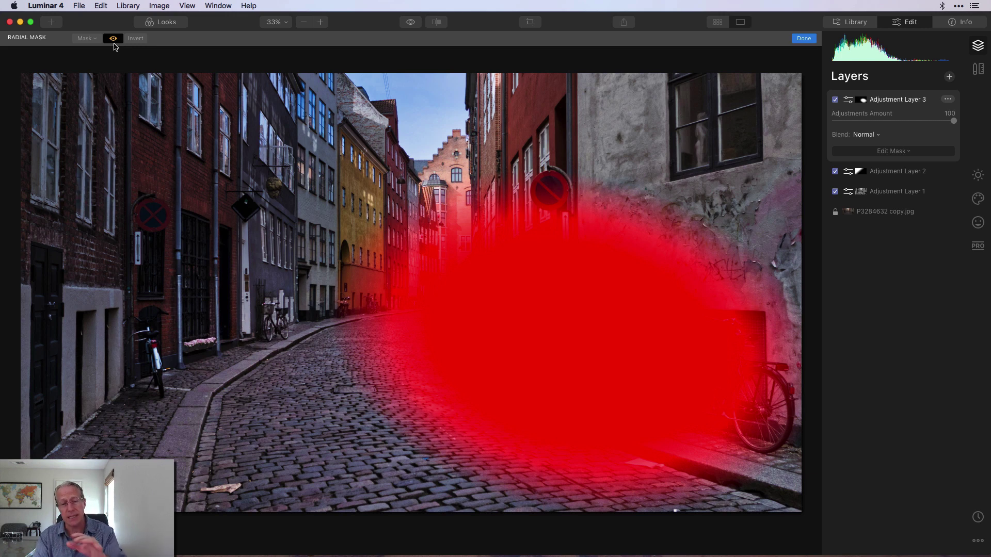
left_click(112, 39)
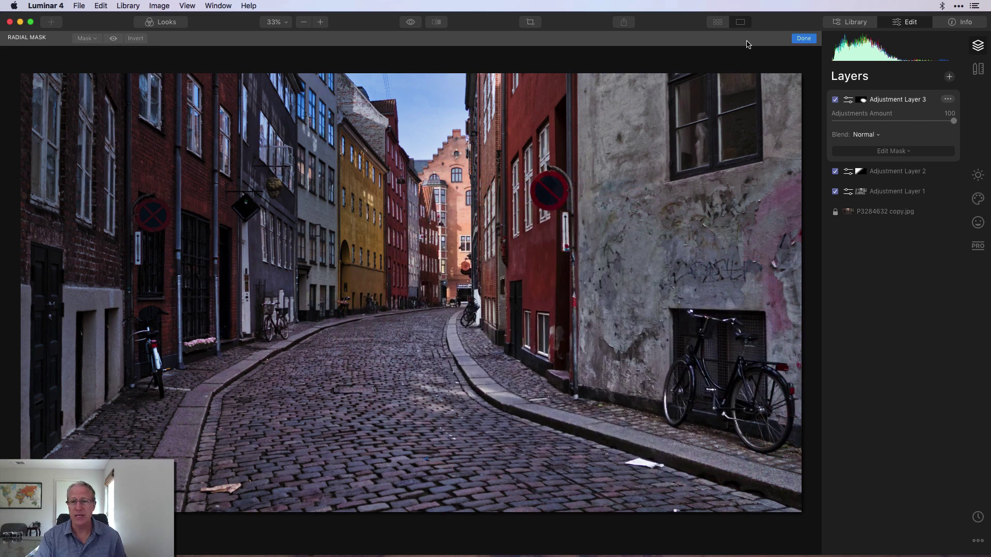
left_click(809, 39)
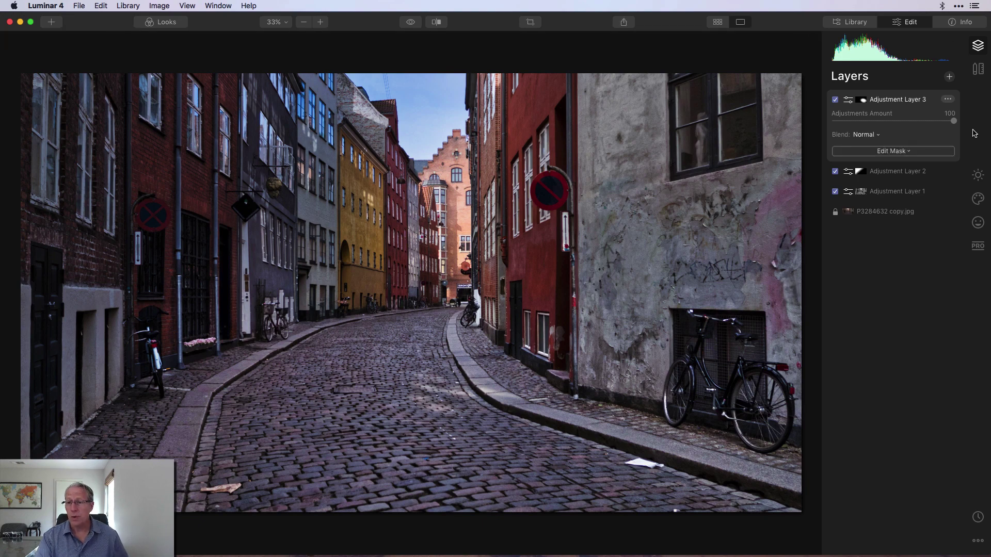
Step: Warm and brighten the radial-masked area with the layer's Light settings, using Temperature 6 and Exposure 0.48
left_click(976, 176)
left_click(840, 112)
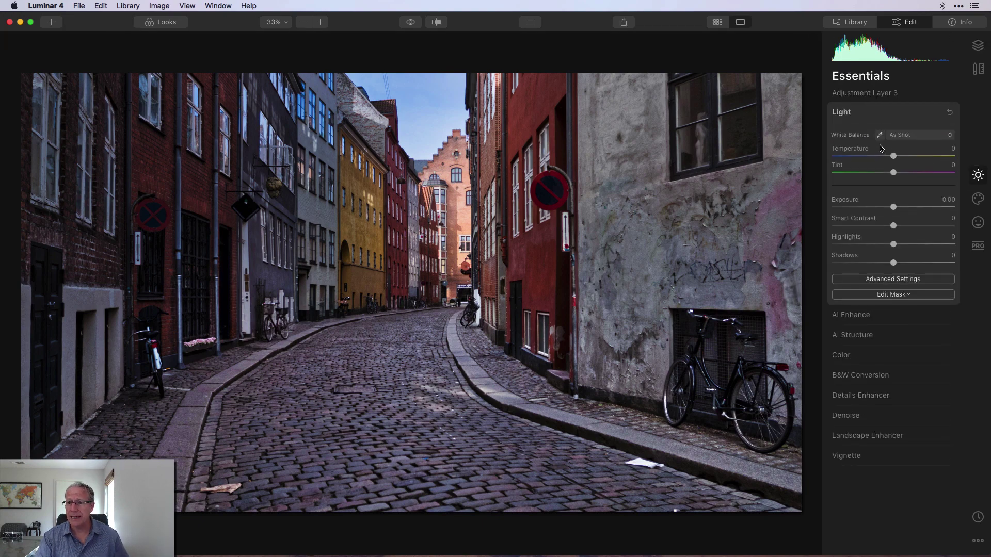
left_click_drag(895, 158, 898, 158)
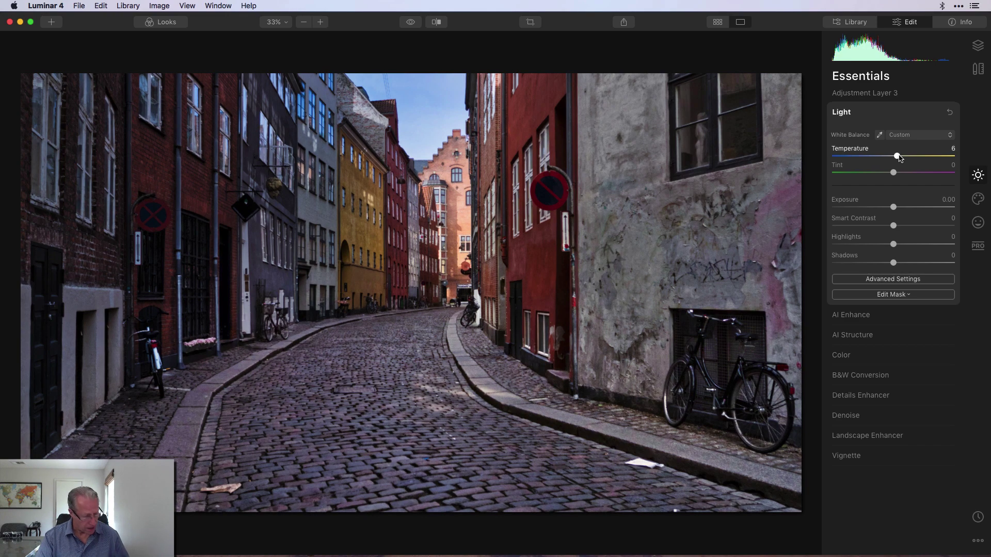
left_click_drag(893, 206, 898, 208)
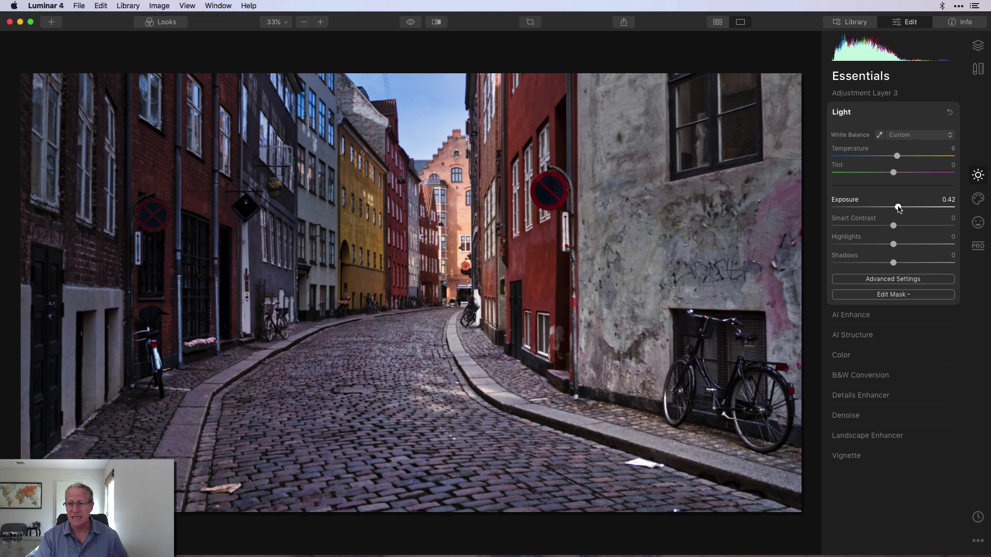
left_click_drag(899, 208, 899, 208)
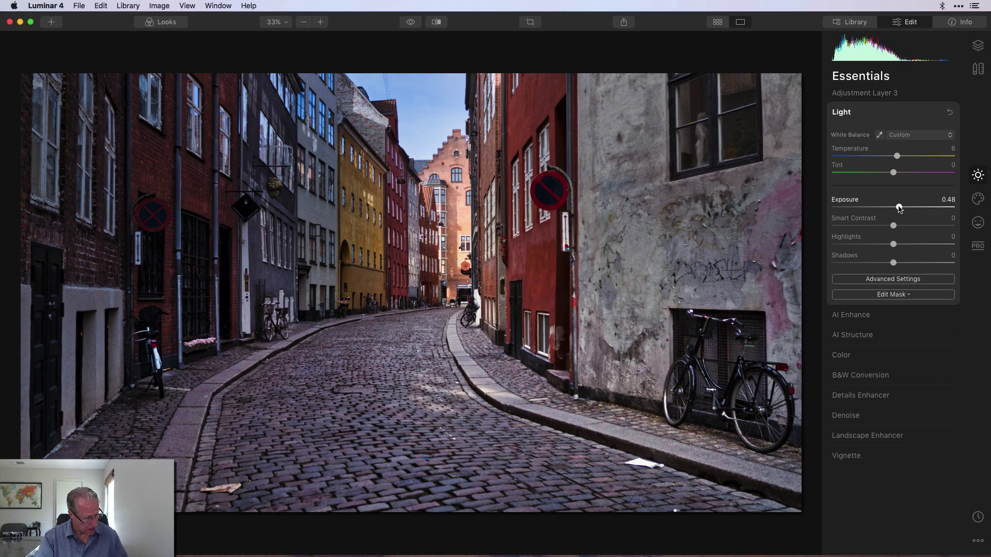
Step: Set AI Accent to 40 for the radial-masked adjustment layer
left_click(876, 315)
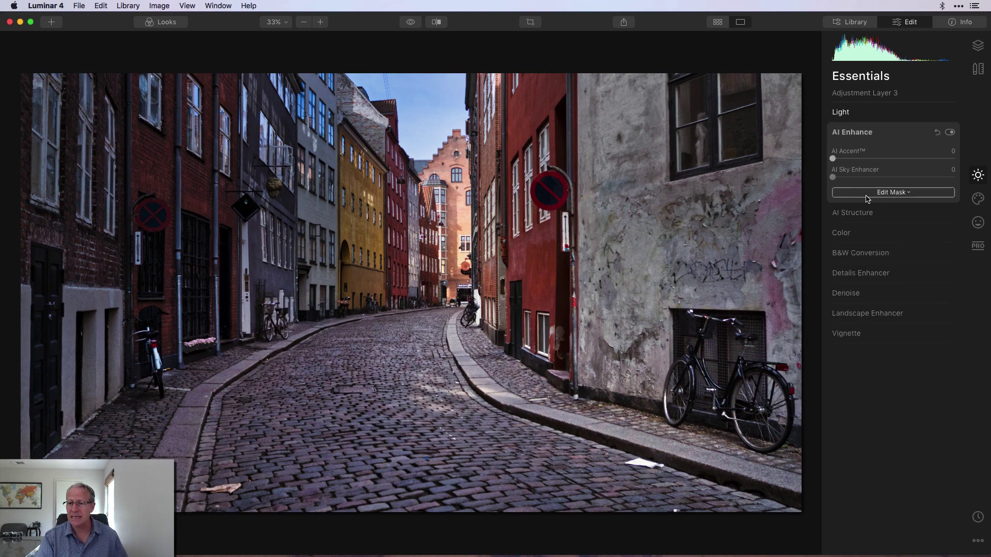
left_click_drag(832, 159, 882, 162)
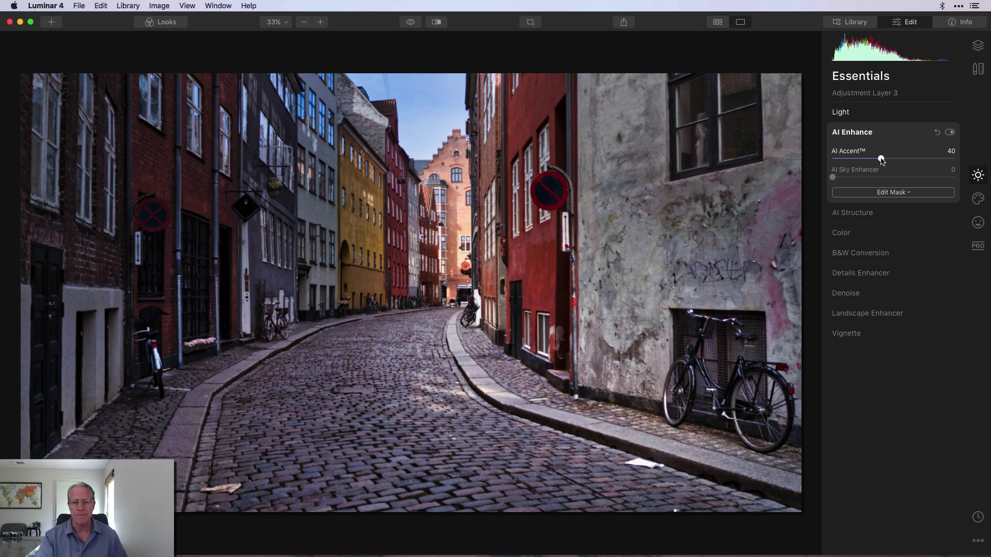
Step: Compare the photo with the third adjustment layer off and on, and the full edit with the original
left_click(977, 45)
left_click(834, 101)
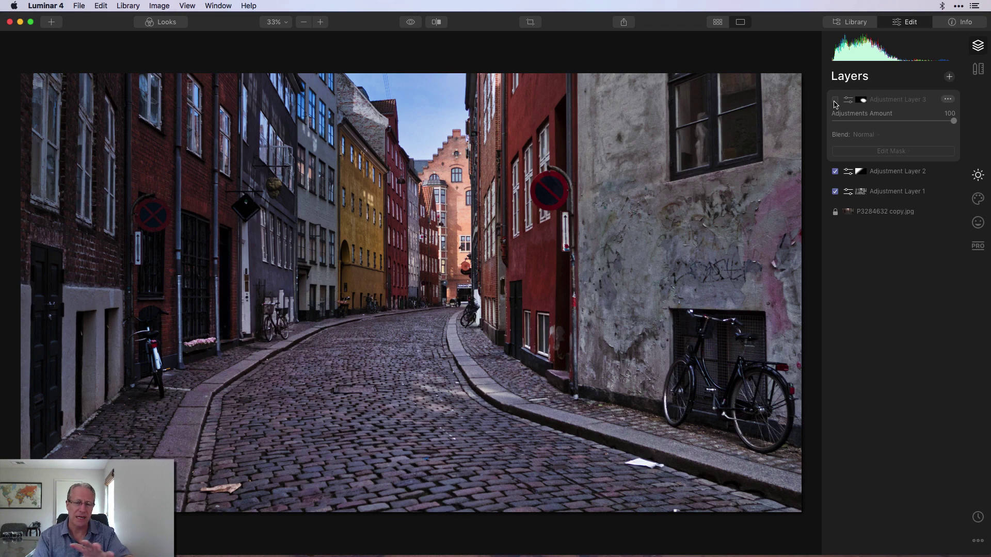
left_click(835, 101)
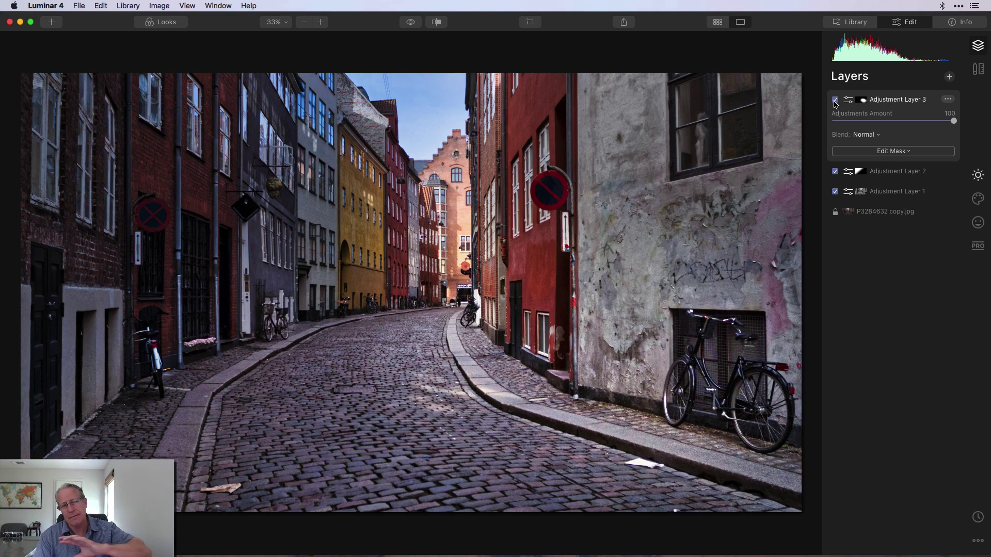
left_click(411, 23)
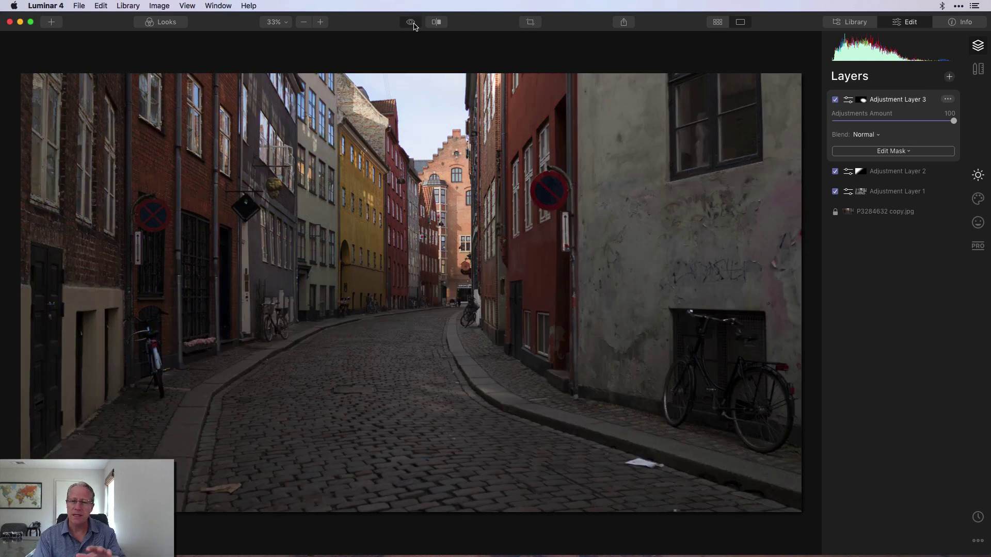
left_click(411, 23)
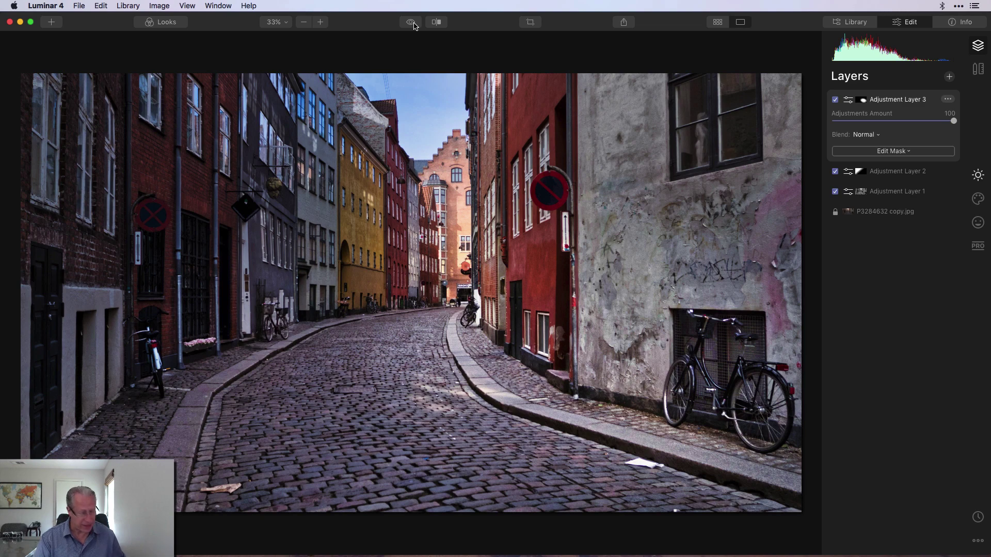
Step: Add a fourth adjustment layer and set its AI Structure Amount to 50
left_click(949, 77)
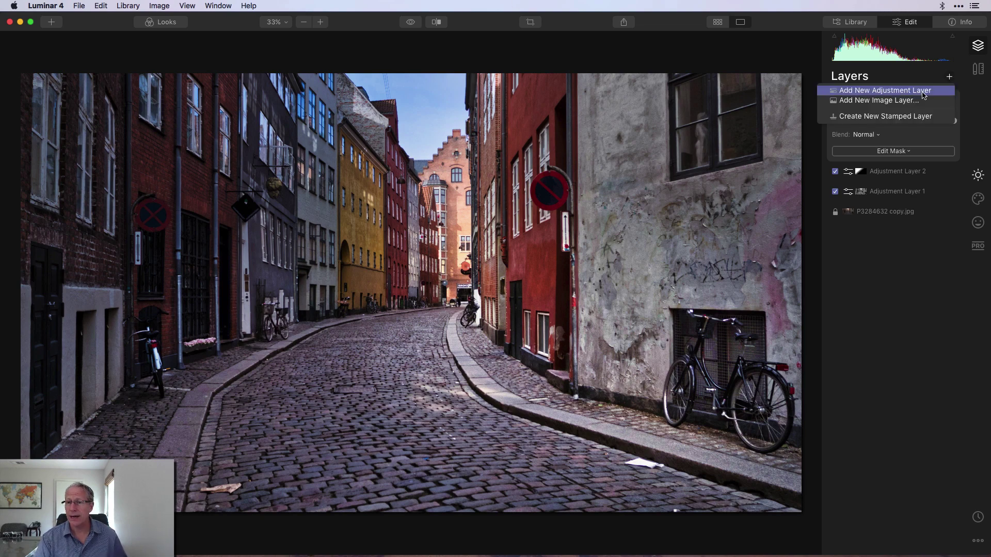
left_click(909, 93)
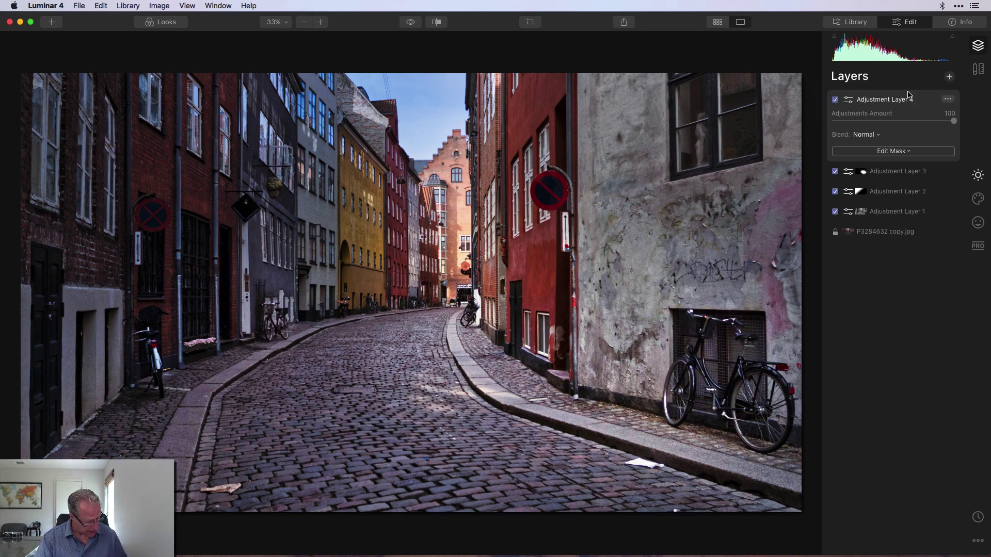
left_click(978, 178)
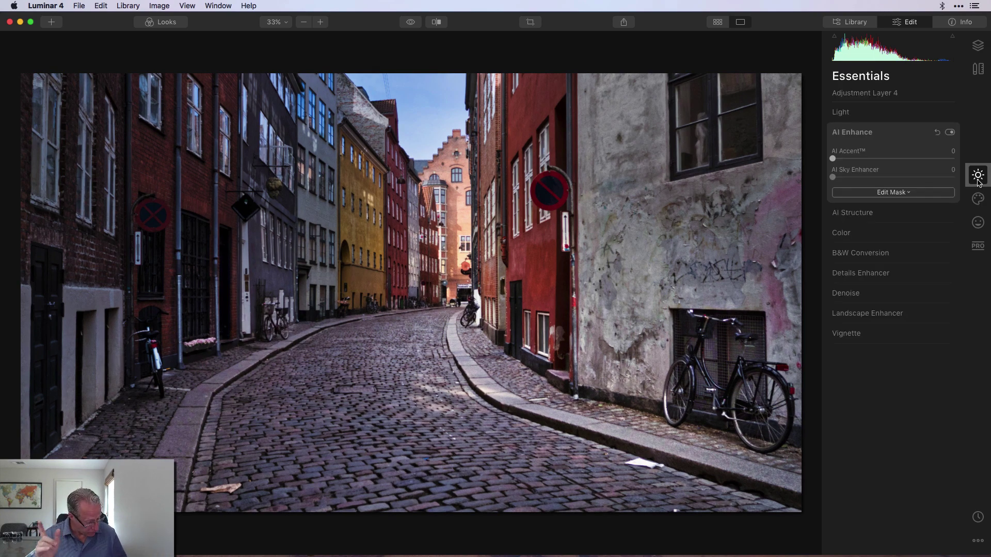
left_click(864, 213)
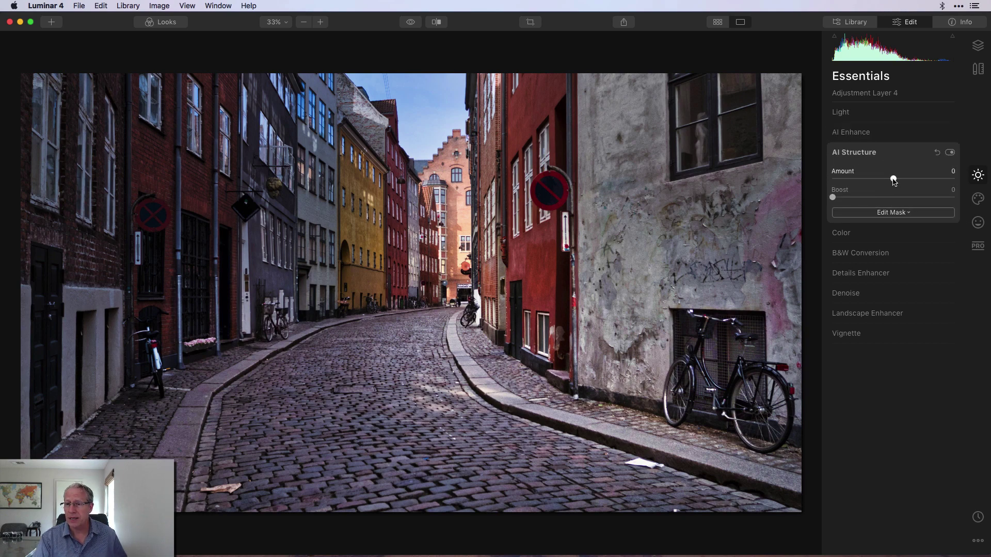
left_click_drag(893, 178, 924, 180)
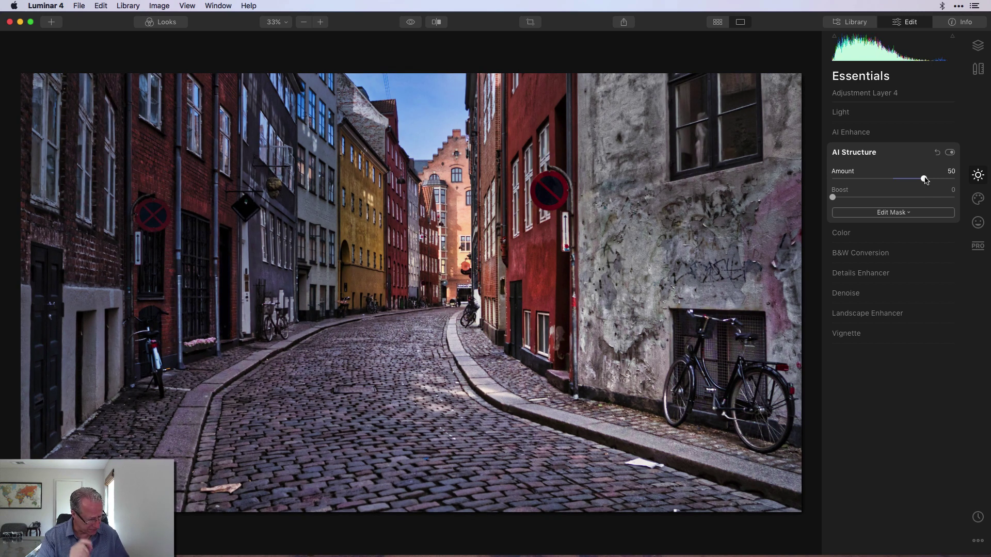
Step: Paint an AI Structure brush mask at size 136 over the cobblestone street and the gray wall with the bicycle
left_click(900, 214)
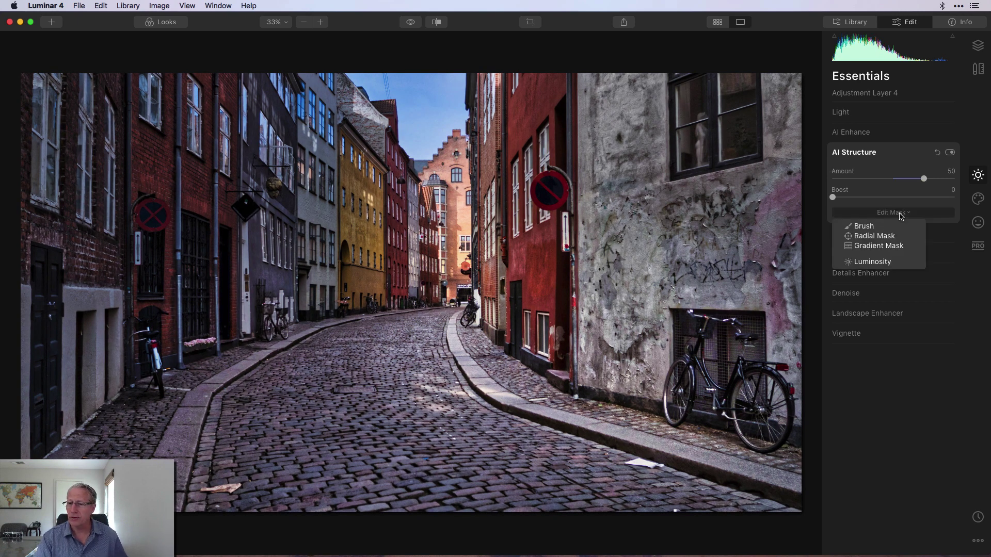
left_click(865, 227)
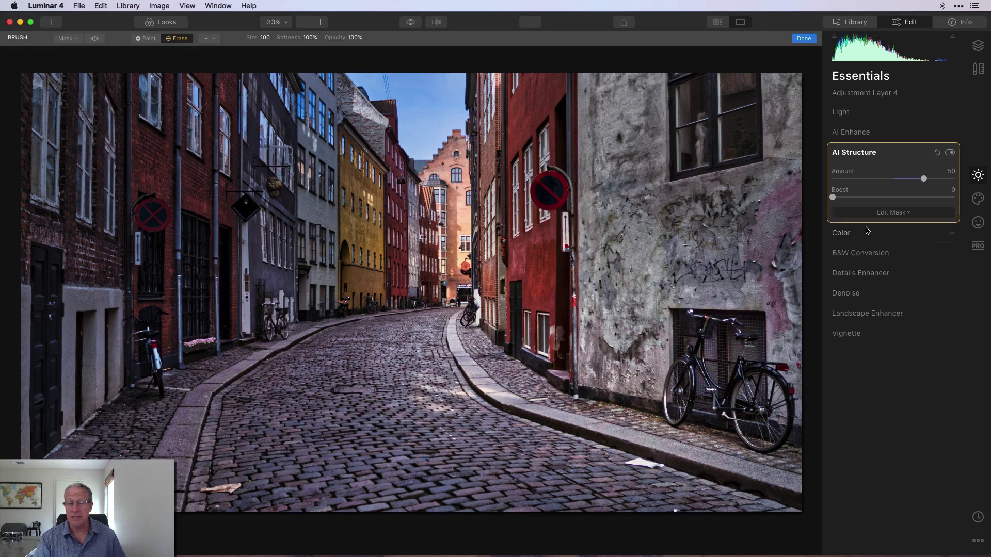
left_click(140, 39)
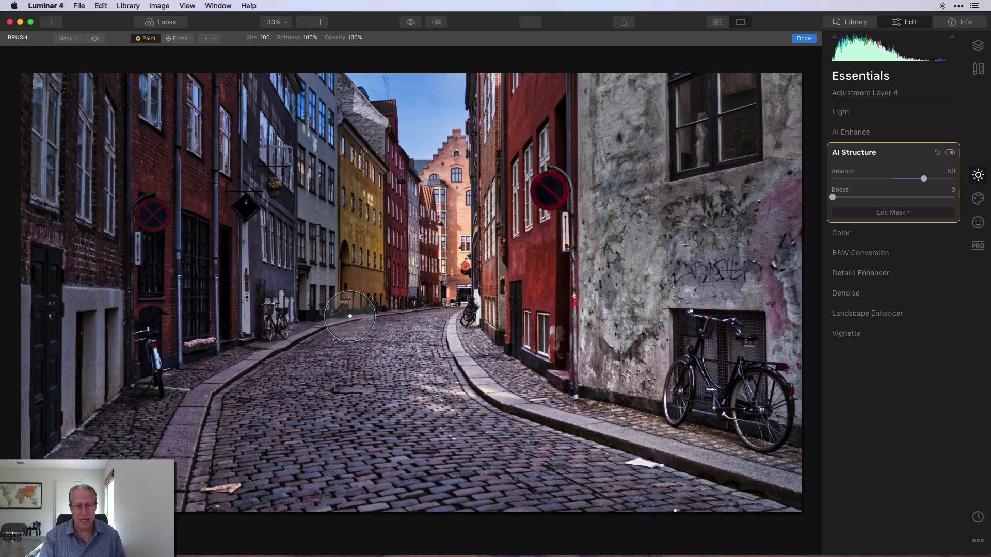
key("bracketright")
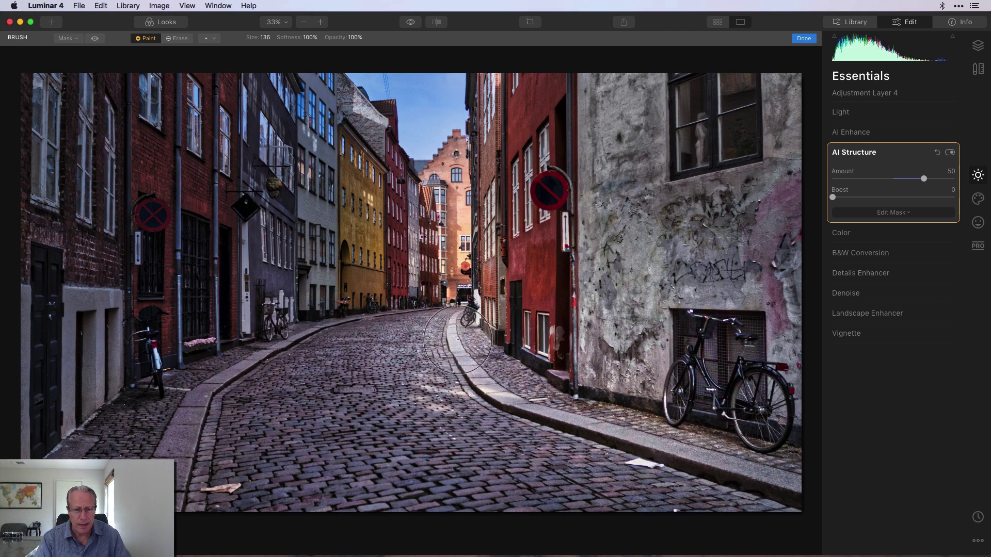
left_click(376, 372)
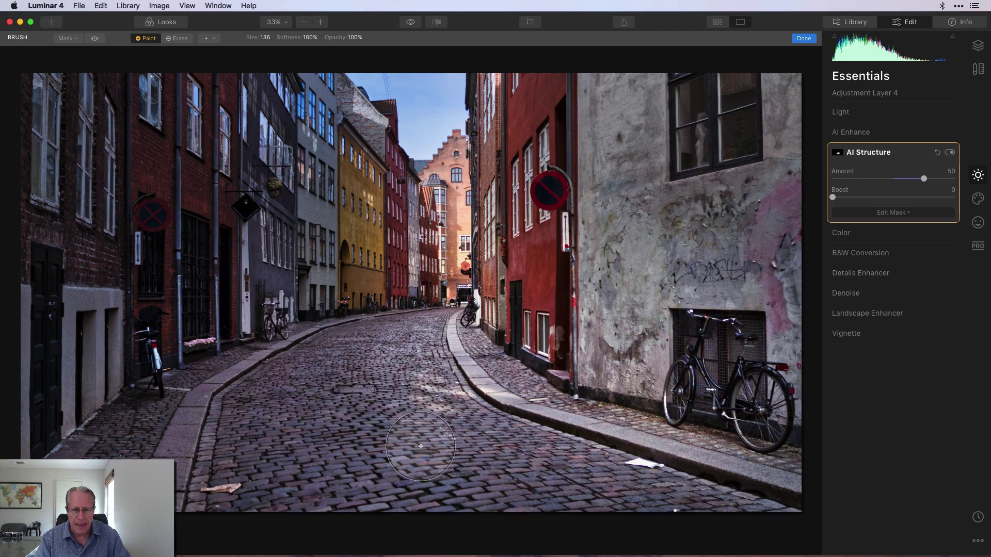
mouse_move(420, 446)
left_mouse_down()
mouse_move(438, 320)
mouse_move(484, 346)
mouse_move(599, 369)
mouse_move(635, 327)
mouse_move(632, 268)
mouse_move(758, 269)
left_mouse_up()
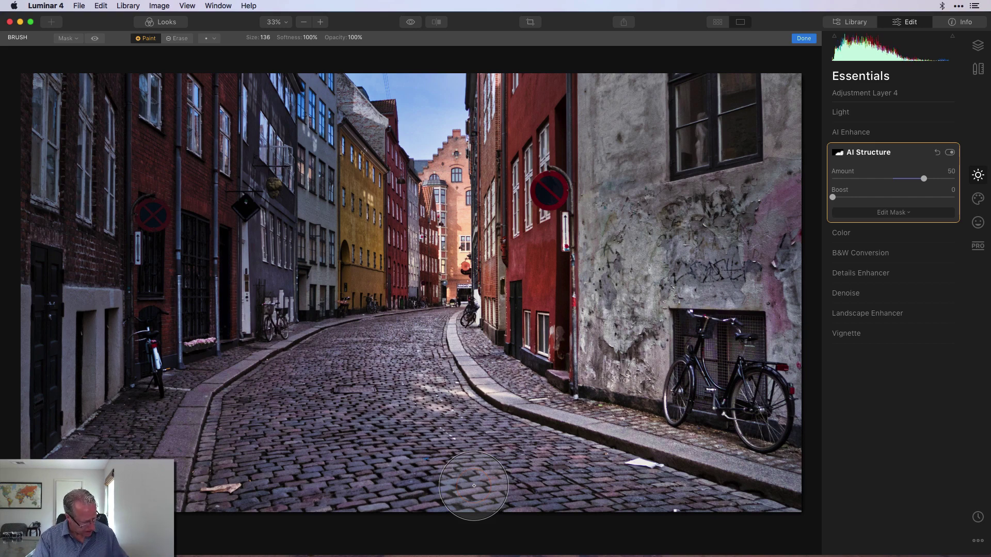
Step: Fill the brush mask's gaps along the curb and around the bicycle using the mask overlay, and compare AI Structure off and on
left_click(93, 40)
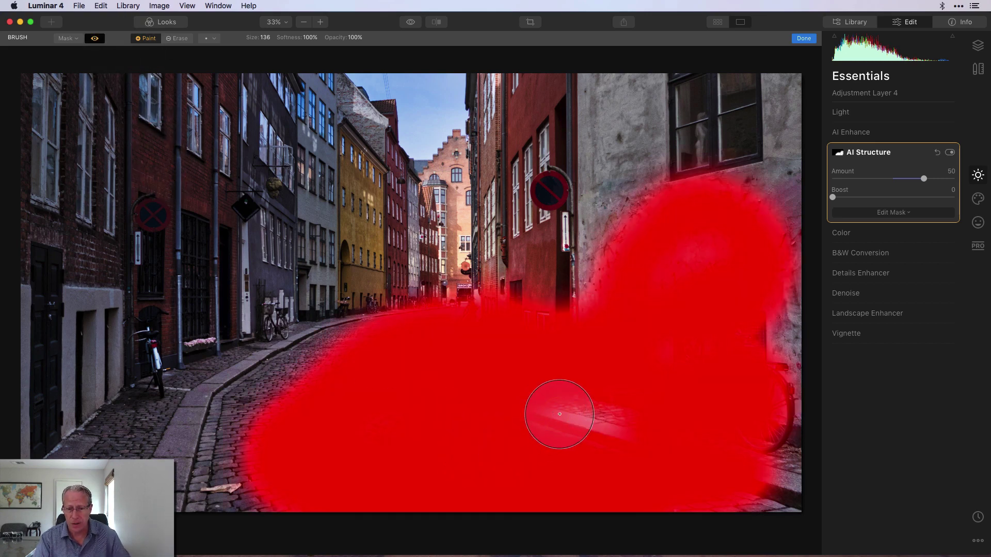
left_click_drag(607, 416, 784, 299)
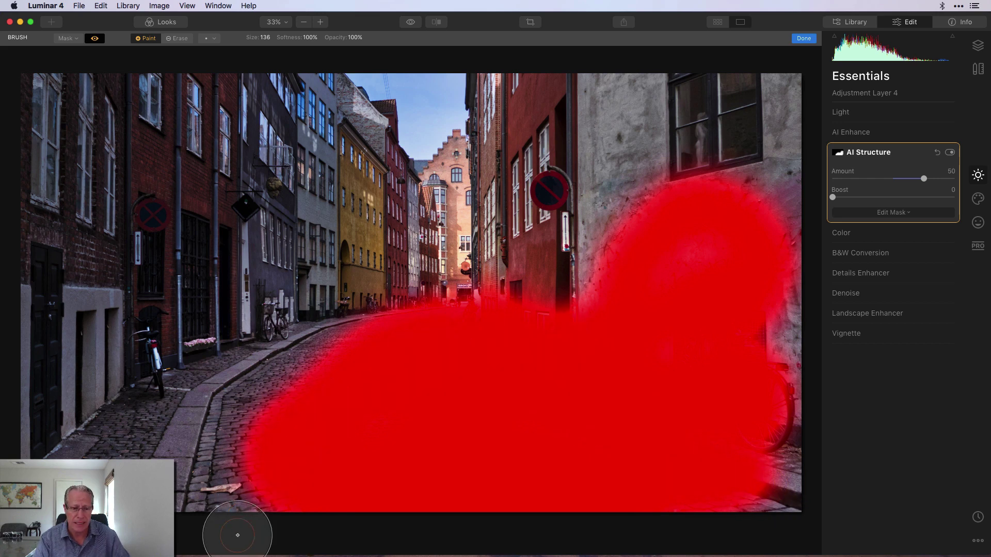
mouse_move(545, 457)
left_mouse_down()
mouse_move(783, 471)
mouse_move(796, 299)
mouse_move(712, 270)
mouse_move(711, 241)
mouse_move(769, 409)
mouse_move(679, 487)
mouse_move(769, 411)
left_mouse_up()
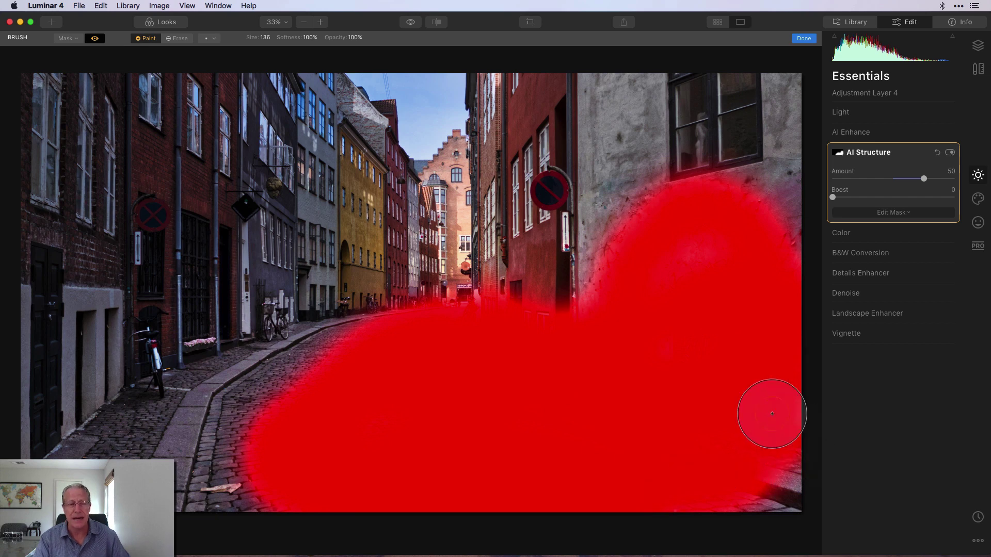
left_click(95, 39)
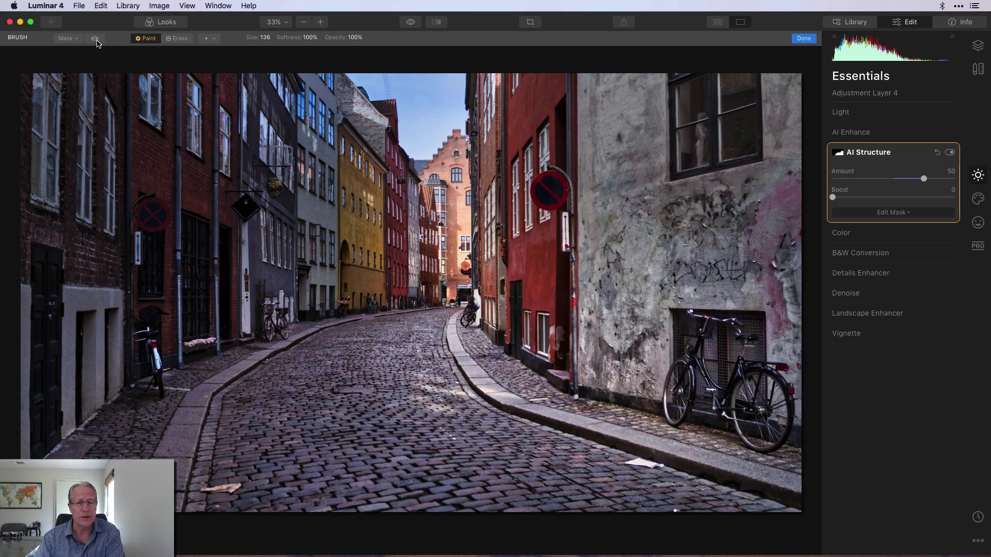
left_click(803, 38)
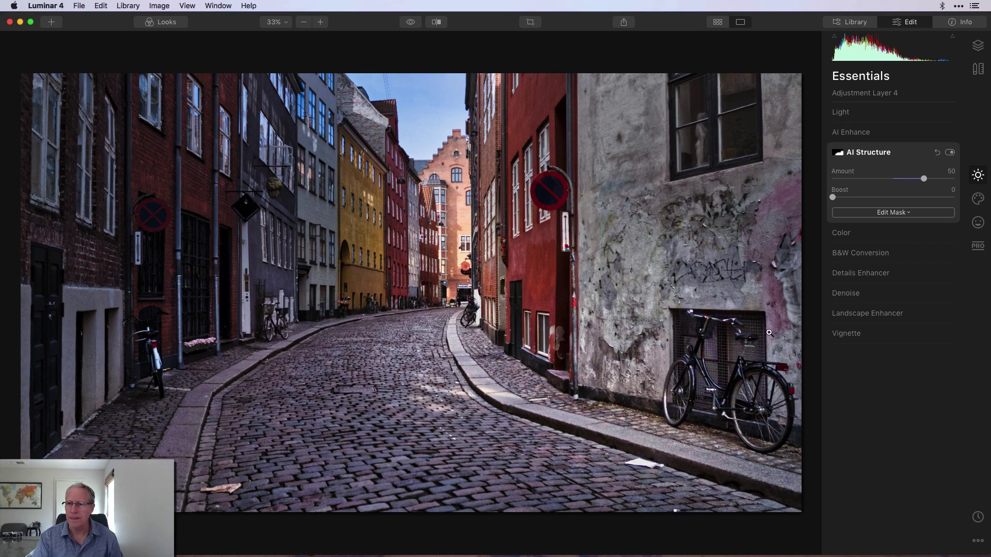
left_click(948, 154)
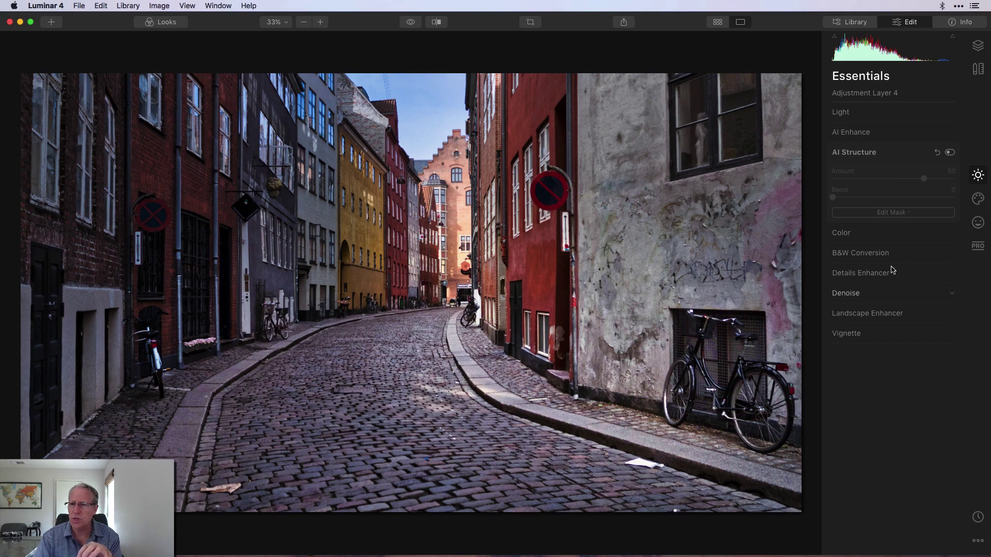
left_click(952, 153)
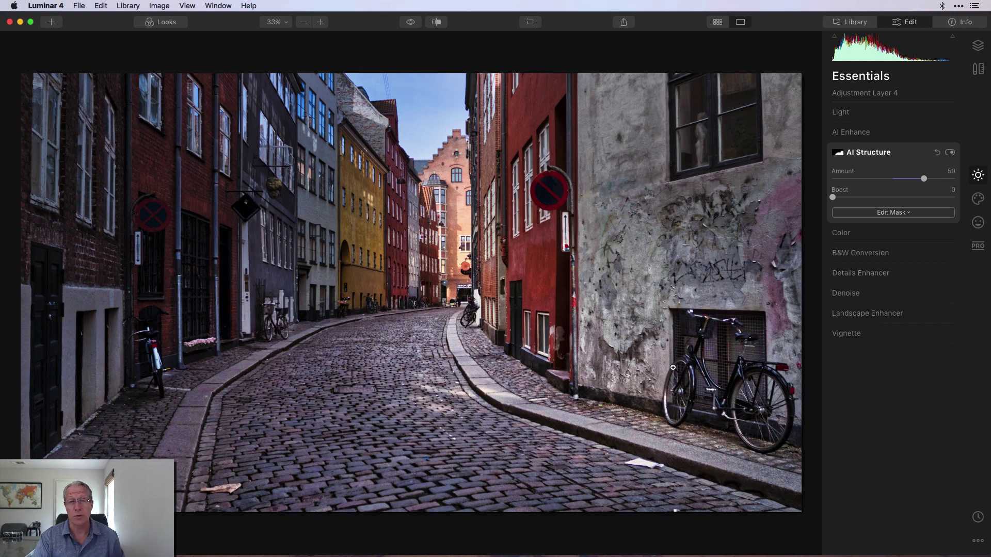
Step: Add a fifth adjustment layer above the brush-masked AI Structure layer
left_click(980, 50)
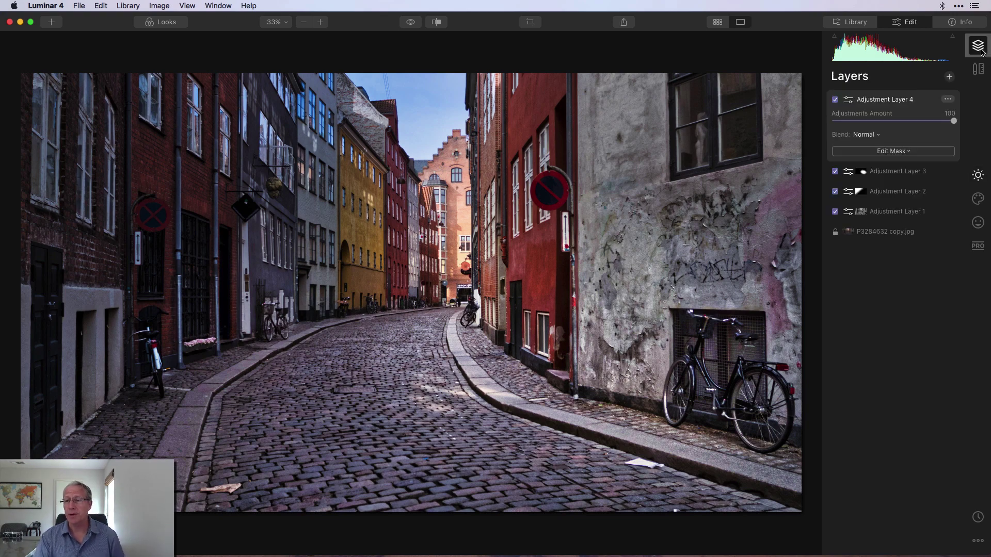
left_click(949, 77)
left_click(897, 91)
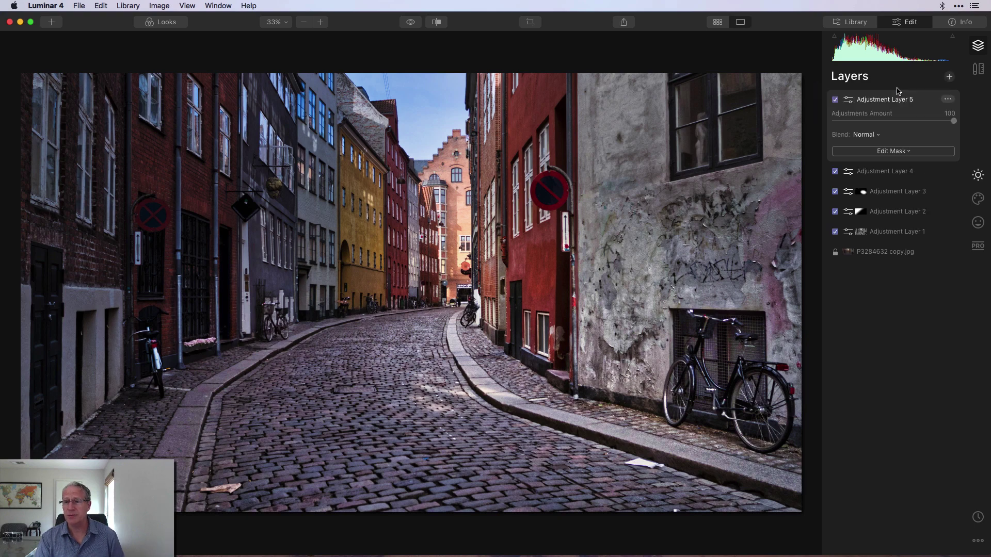
Step: Apply the Stop for a Pint look to the fifth adjustment layer at an amount of 100, and hide the looks
left_click(162, 23)
scroll(426, 532, "right", 5)
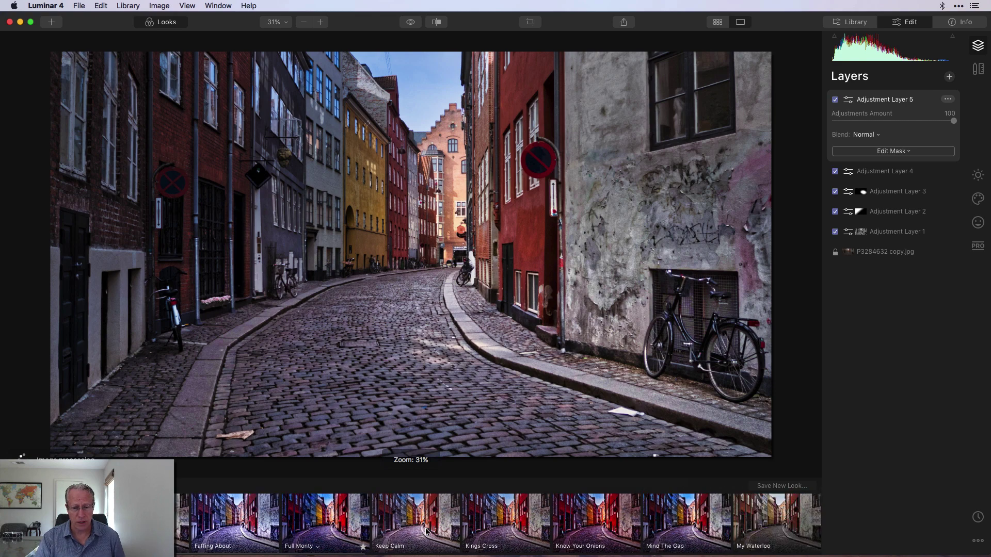
scroll(426, 531, "right", 10)
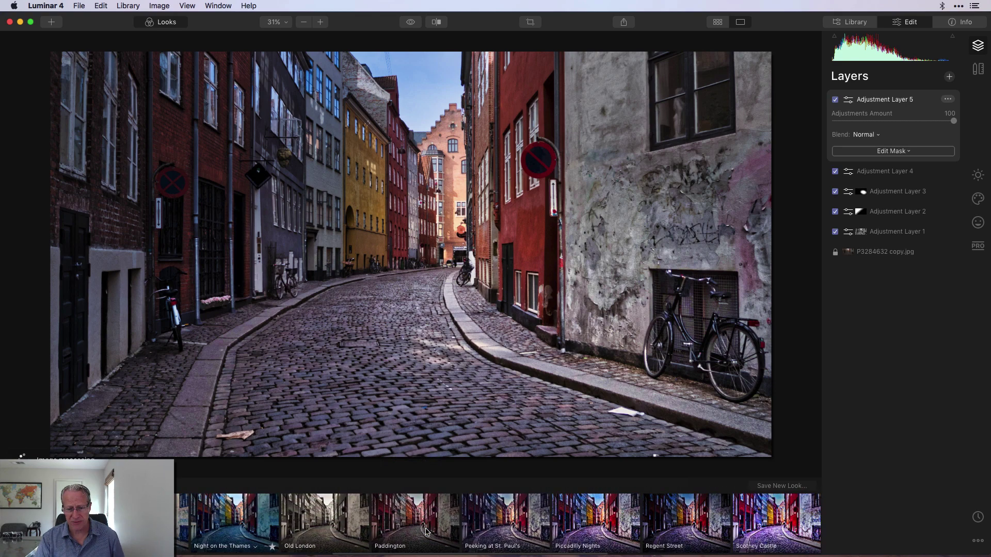
scroll(426, 532, "right", 3)
scroll(655, 532, "right", 6)
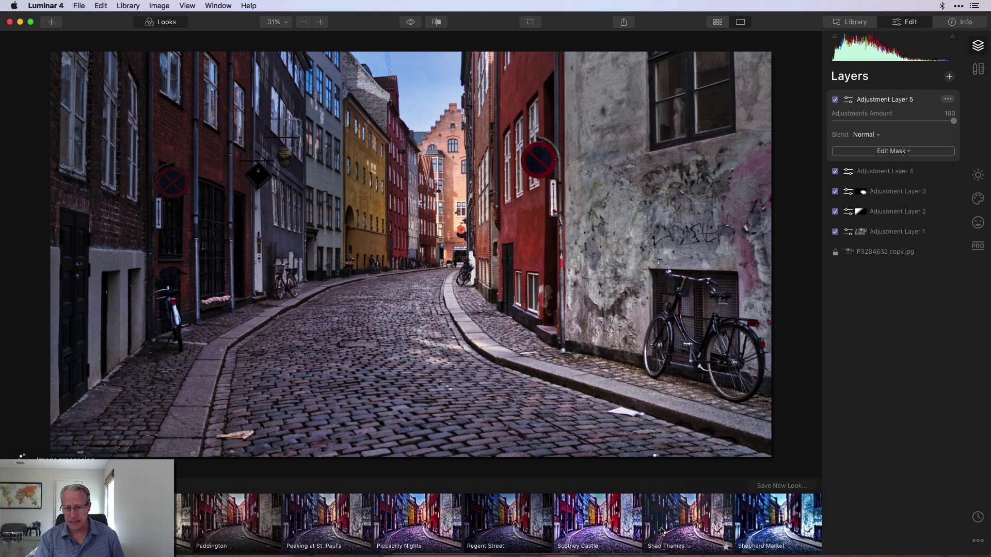
scroll(662, 531, "right", 6)
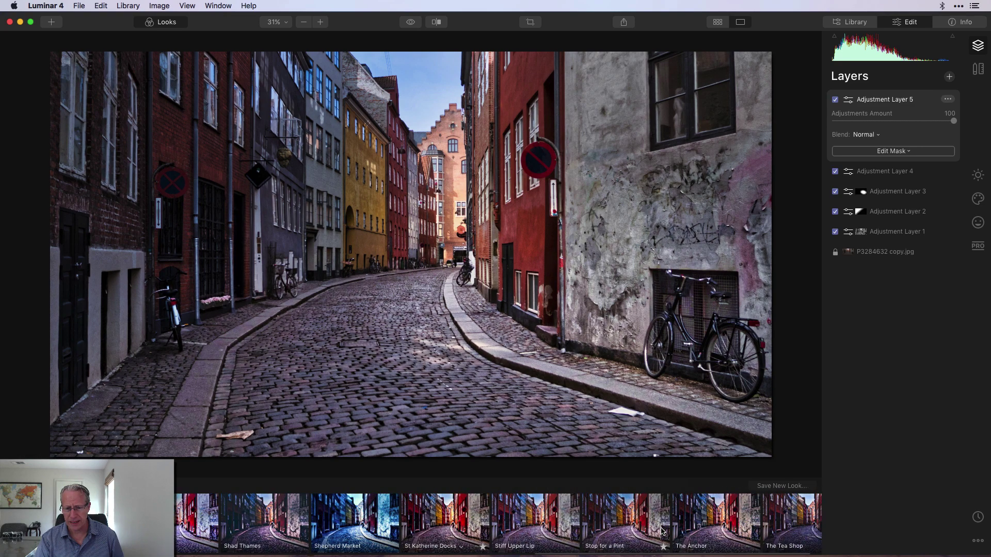
left_click(611, 525)
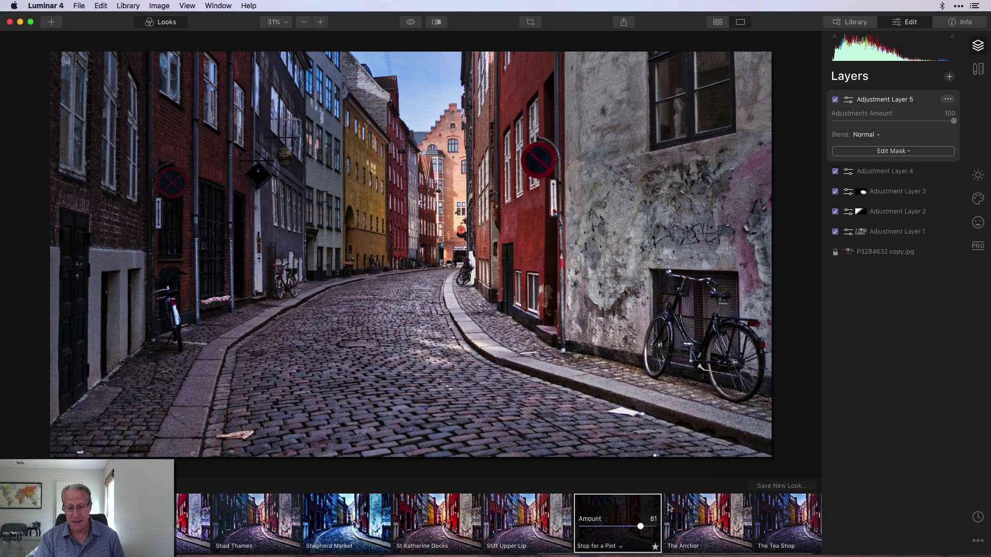
mouse_move(656, 526)
left_mouse_down()
mouse_move(639, 530)
mouse_move(655, 527)
left_mouse_up()
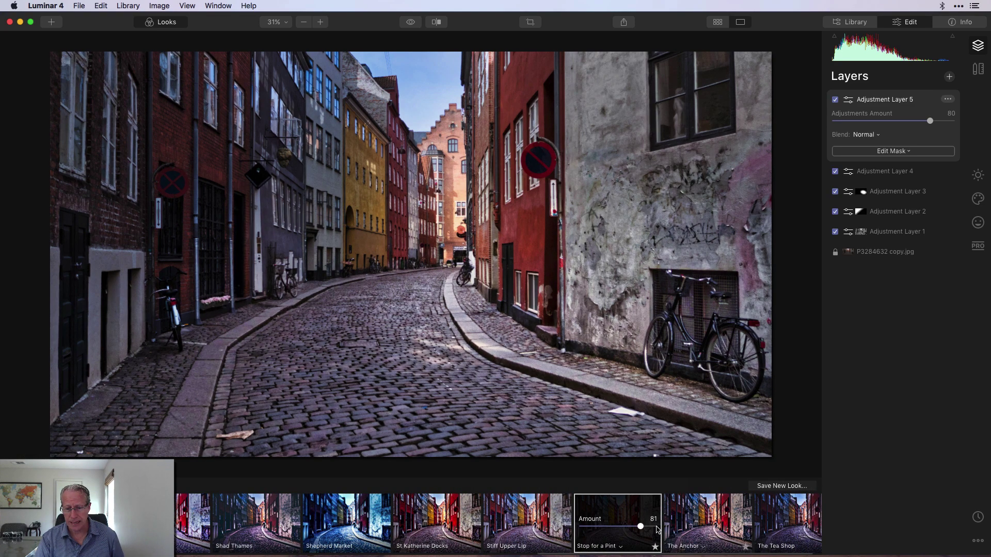
left_click(182, 26)
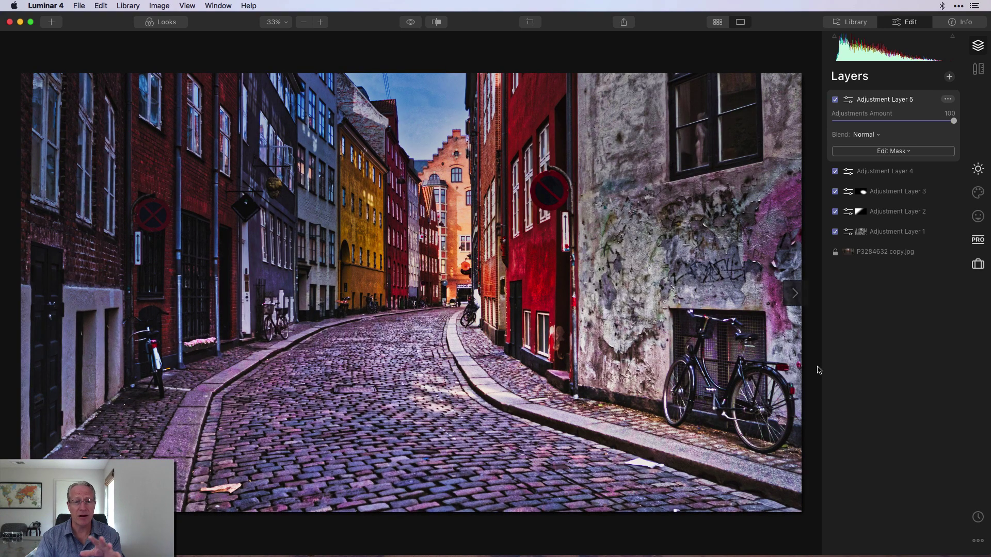
Step: Create a luminosity mask for the fifth adjustment layer
left_click(896, 151)
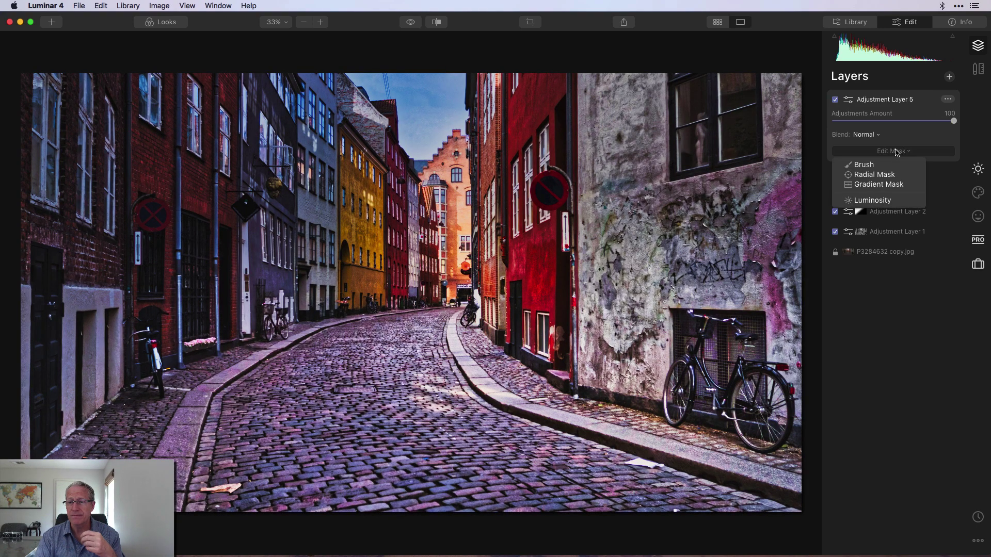
left_click(883, 199)
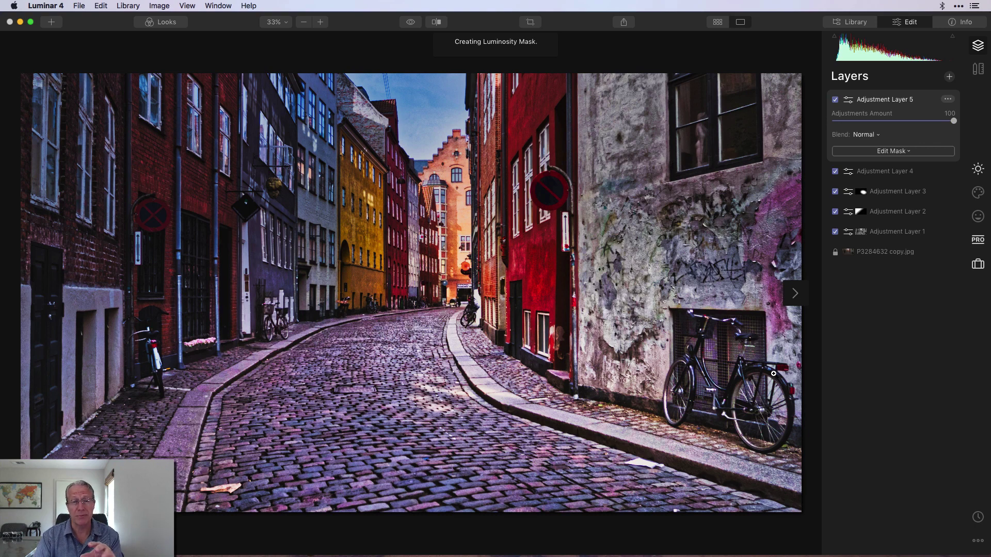
Step: Compare the image with the fifth adjustment layer off and on, and add a sixth adjustment layer above it
left_click(835, 100)
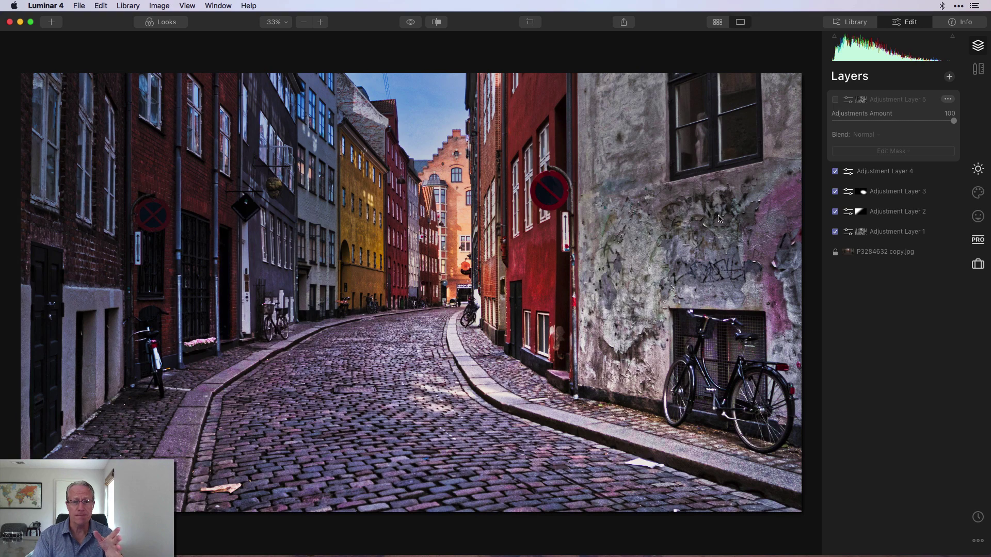
left_click(835, 100)
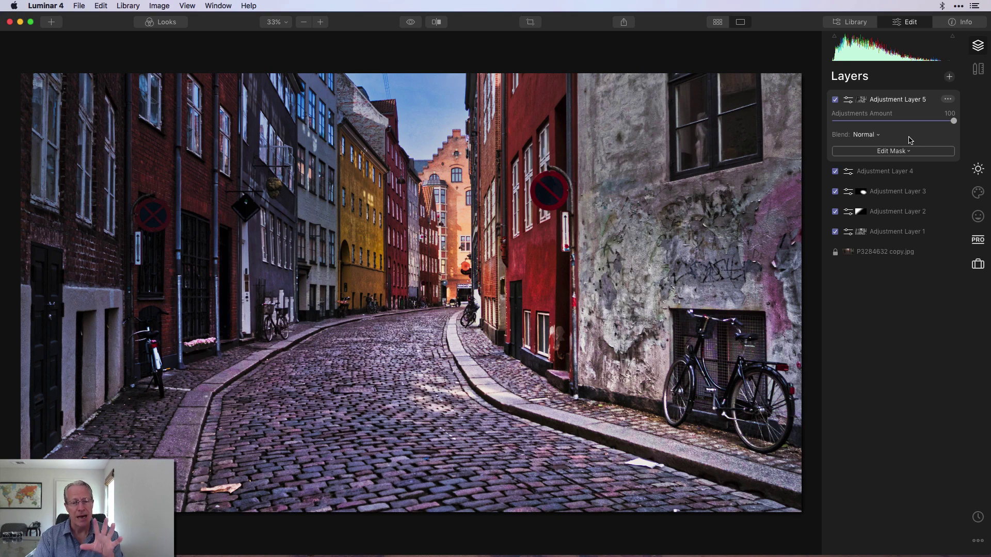
left_click(948, 77)
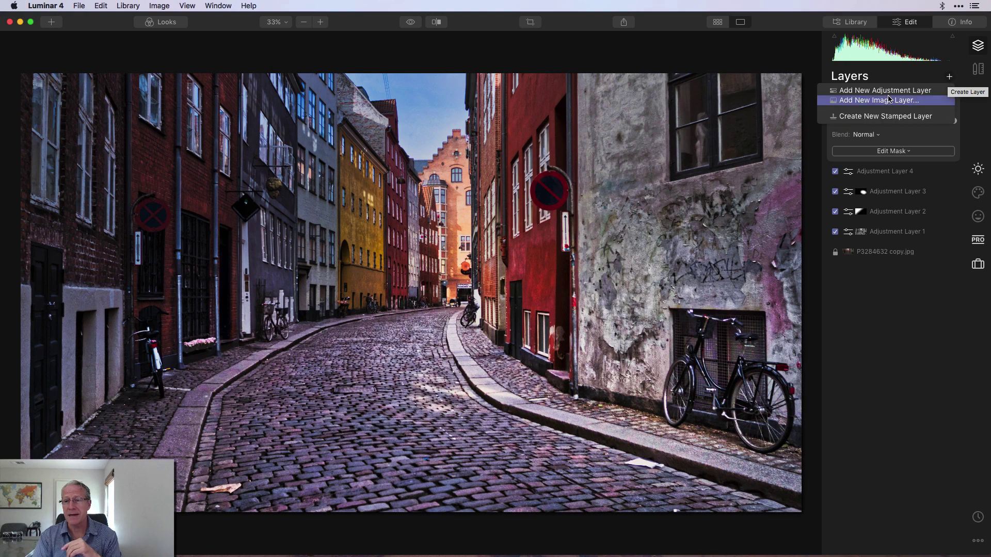
left_click(888, 89)
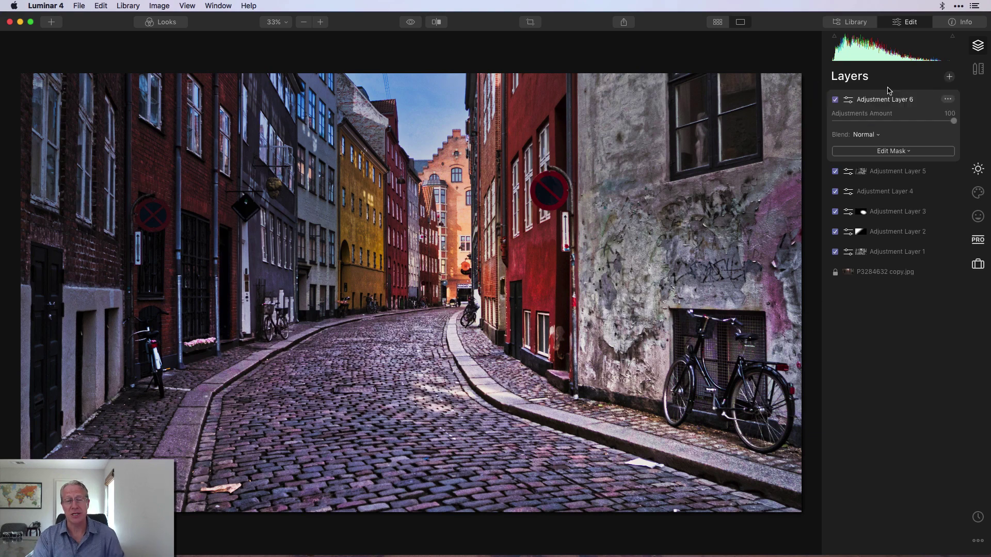
Step: Raise the Light exposure of the sixth adjustment layer to 0.78
left_click(978, 177)
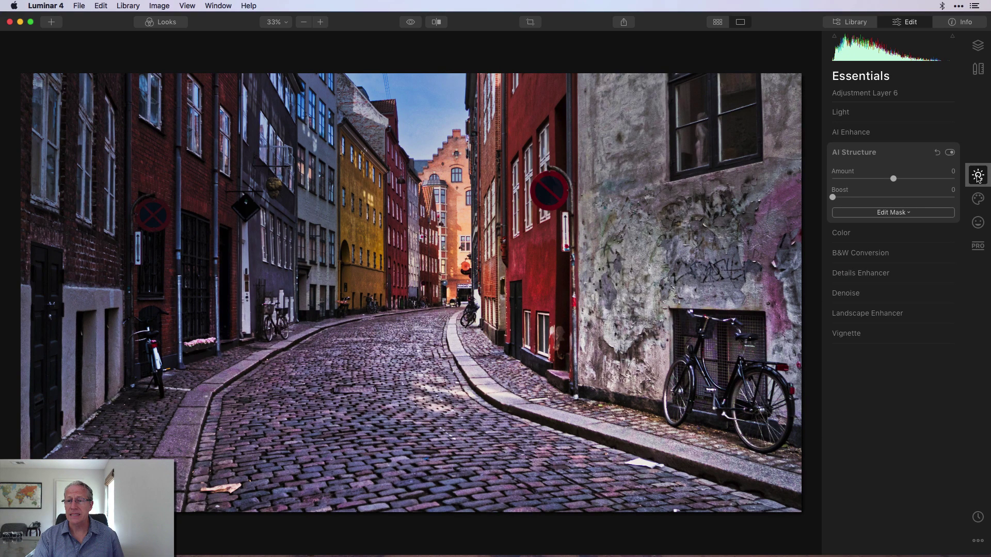
left_click(881, 114)
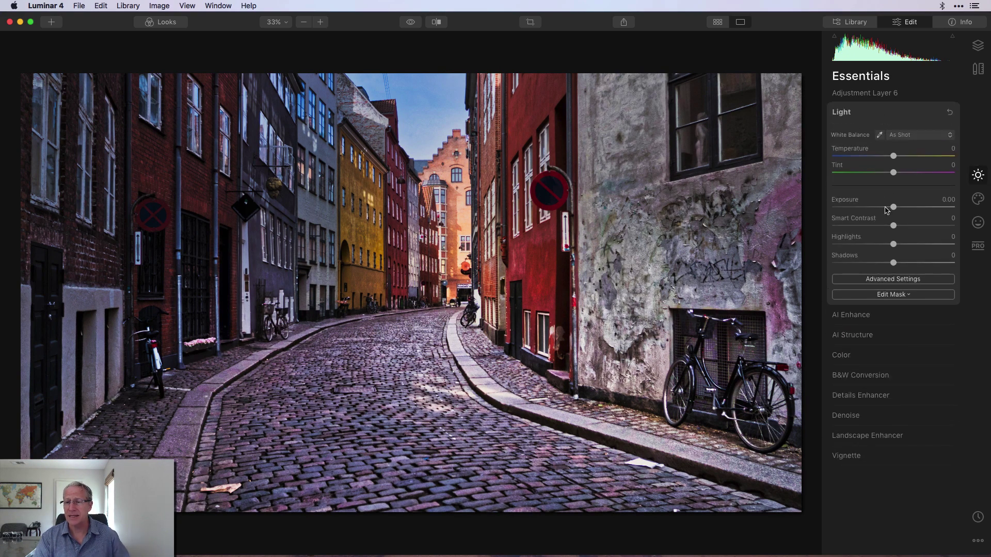
left_click_drag(896, 208, 904, 209)
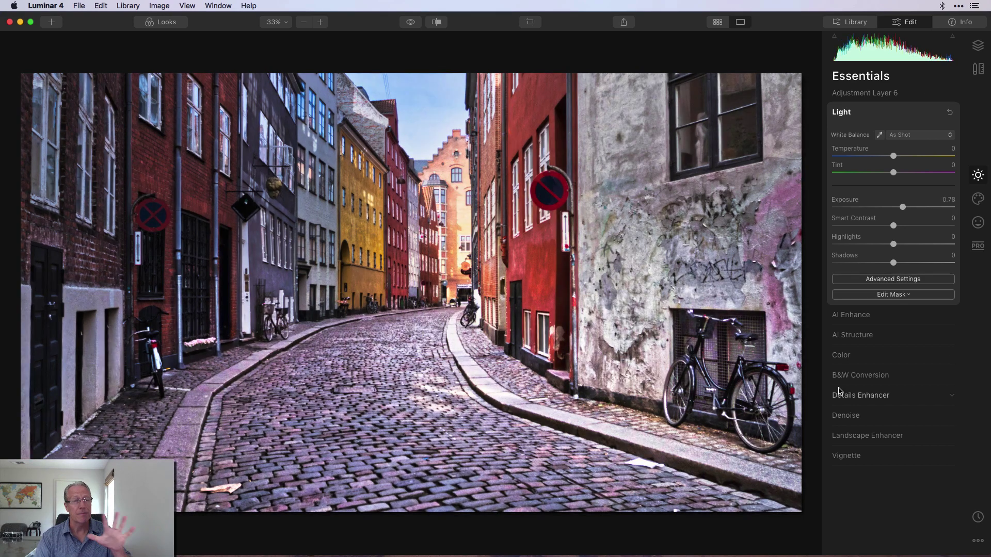
Step: Restrict the Light adjustment to the foreground bicycle with a tilted, inverted radial mask, and set its exposure to 0.68
left_click(892, 294)
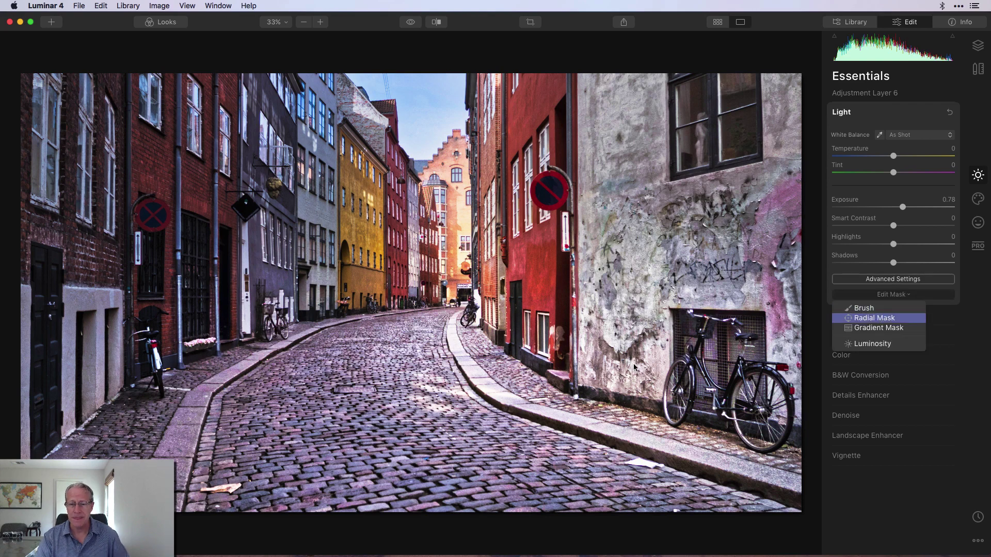
left_click_drag(676, 357, 677, 428)
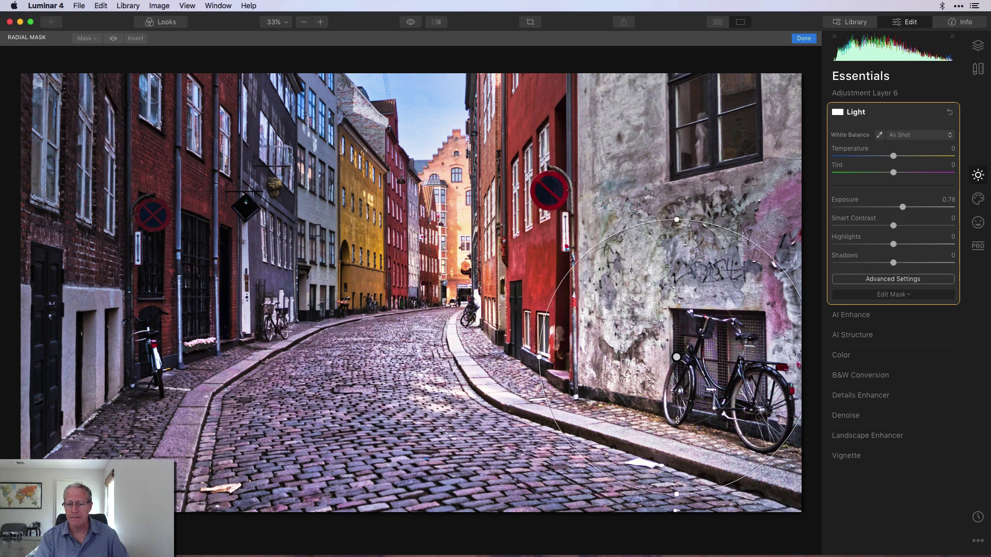
left_click_drag(677, 217, 676, 253)
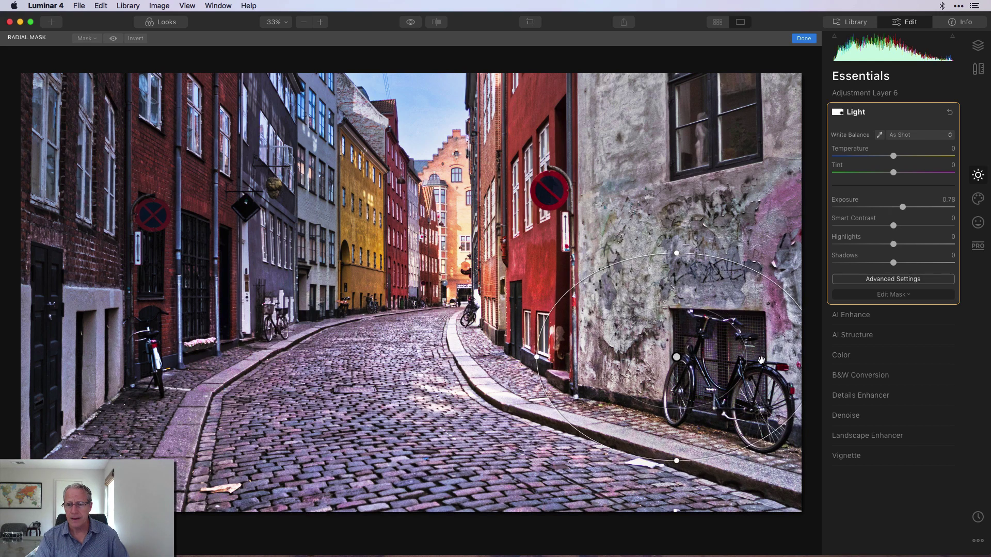
left_click_drag(528, 336, 528, 305)
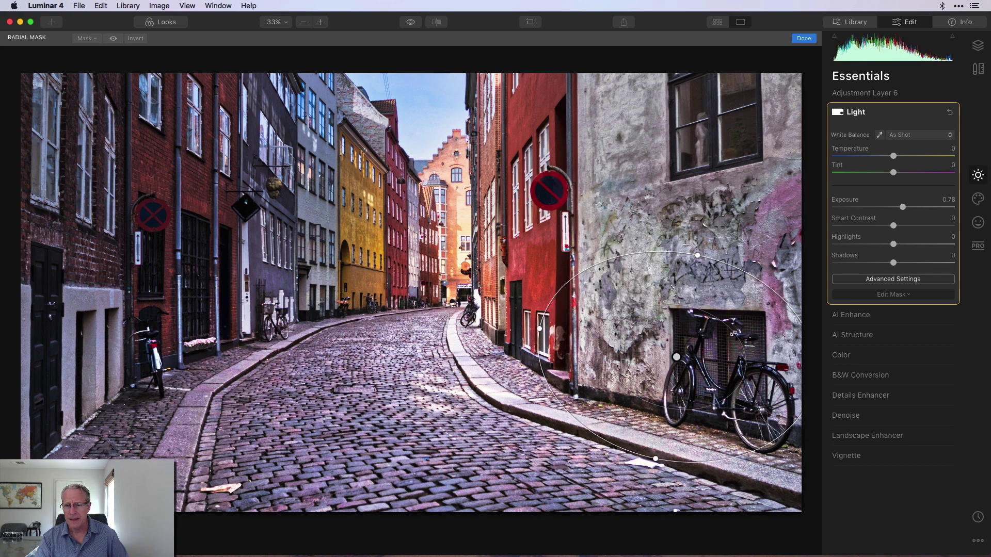
left_click_drag(731, 333, 698, 364)
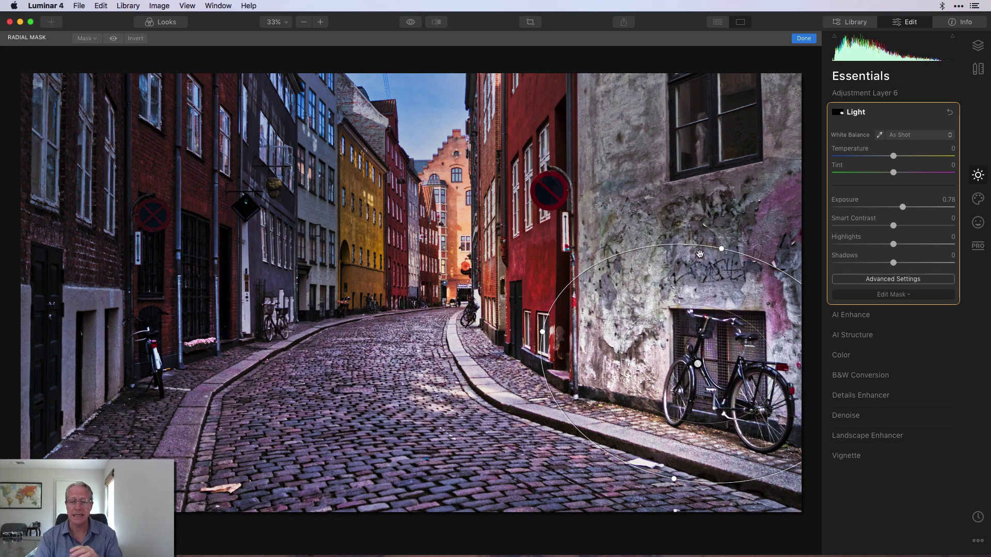
left_click(804, 38)
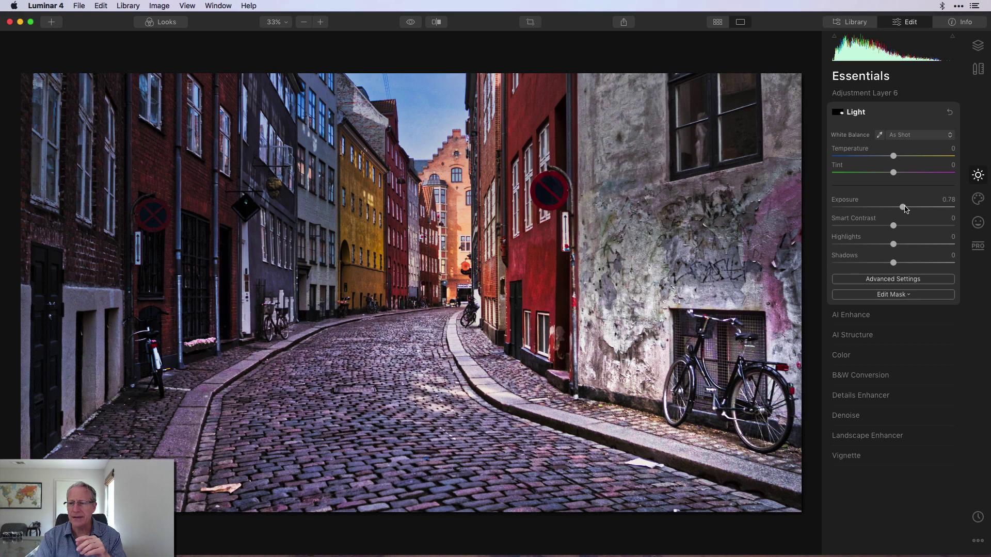
left_click_drag(904, 208, 903, 209)
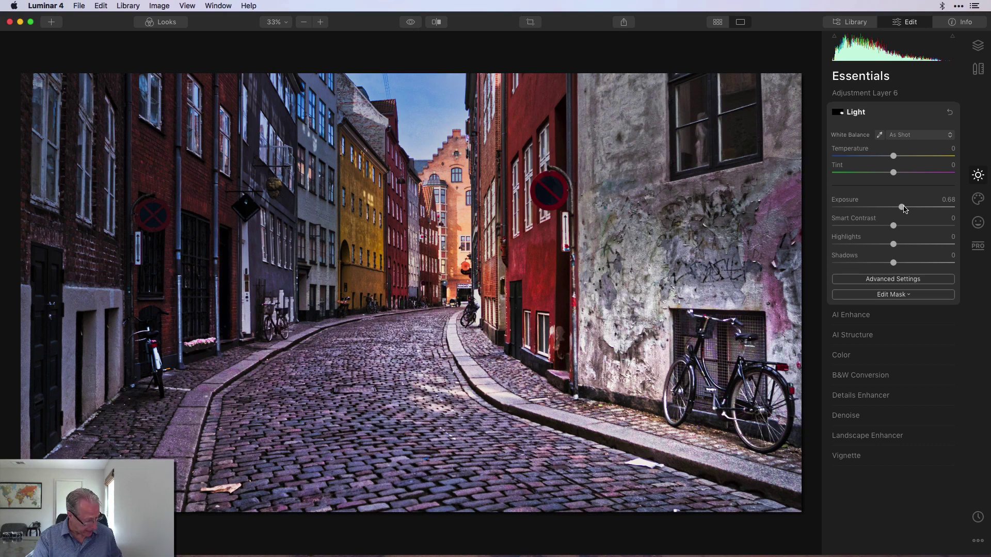
Step: Add a vignette to the sixth adjustment layer with Amount -34, Size 28, Roundness -27 and Feather 58
left_click(854, 456)
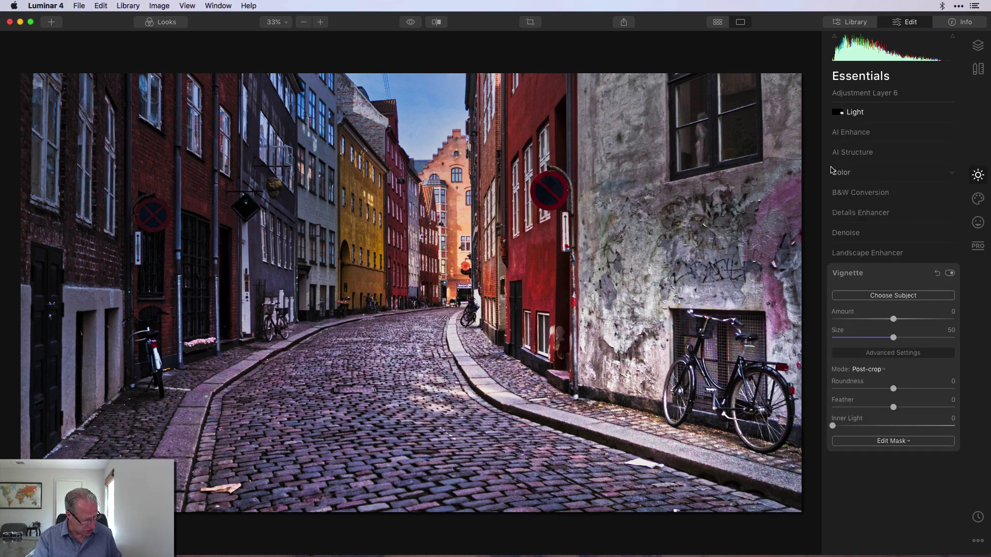
left_click(879, 320)
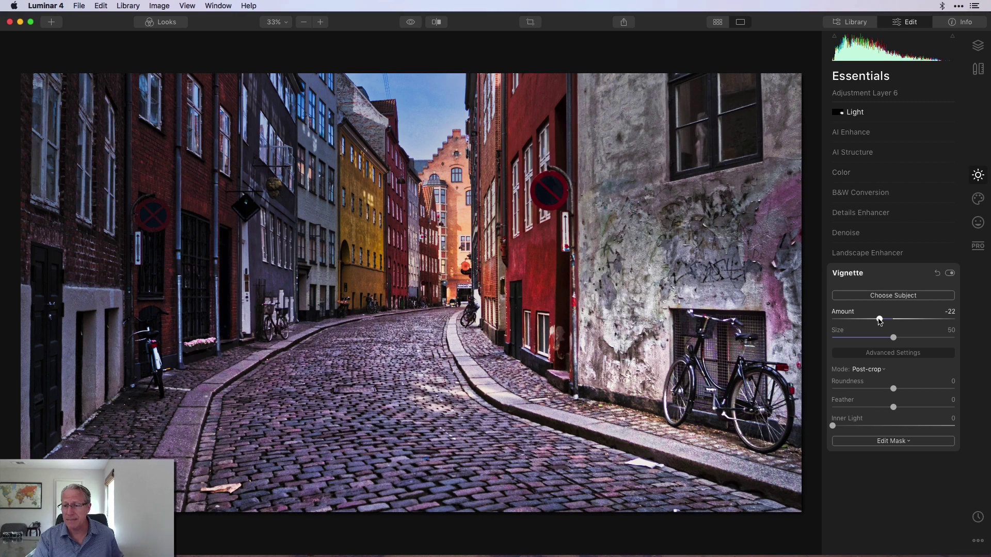
left_click_drag(879, 320, 871, 320)
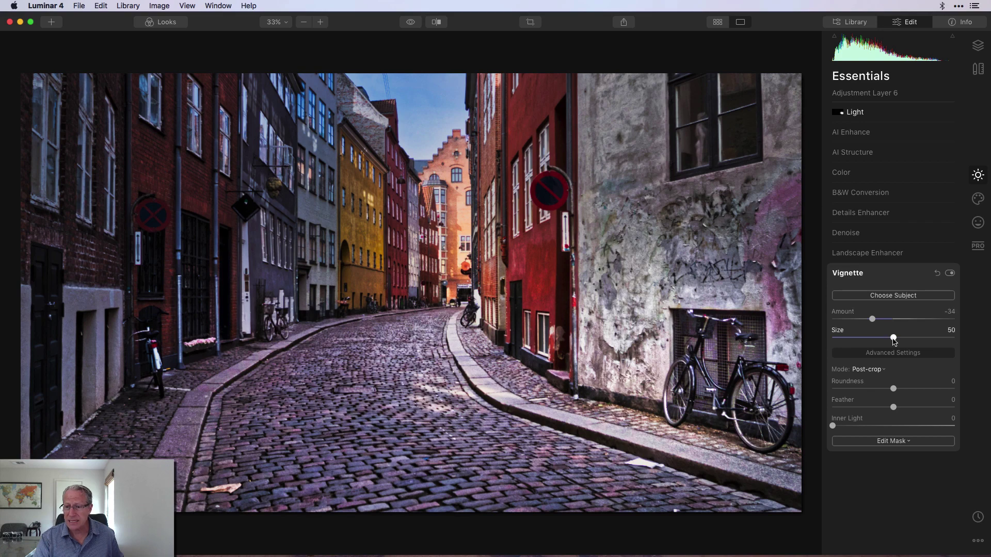
left_click_drag(893, 337, 867, 339)
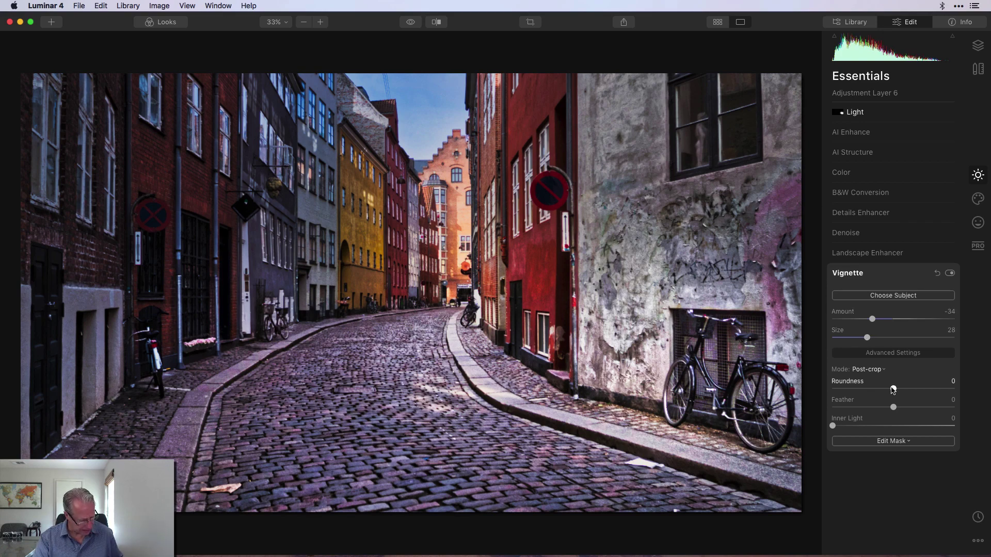
left_click_drag(893, 389, 875, 389)
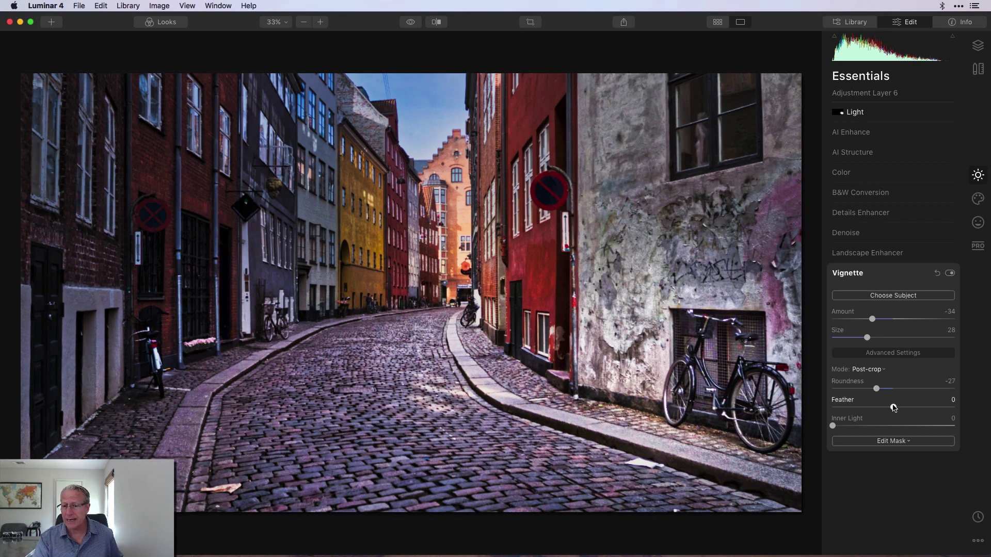
left_click_drag(893, 408, 930, 408)
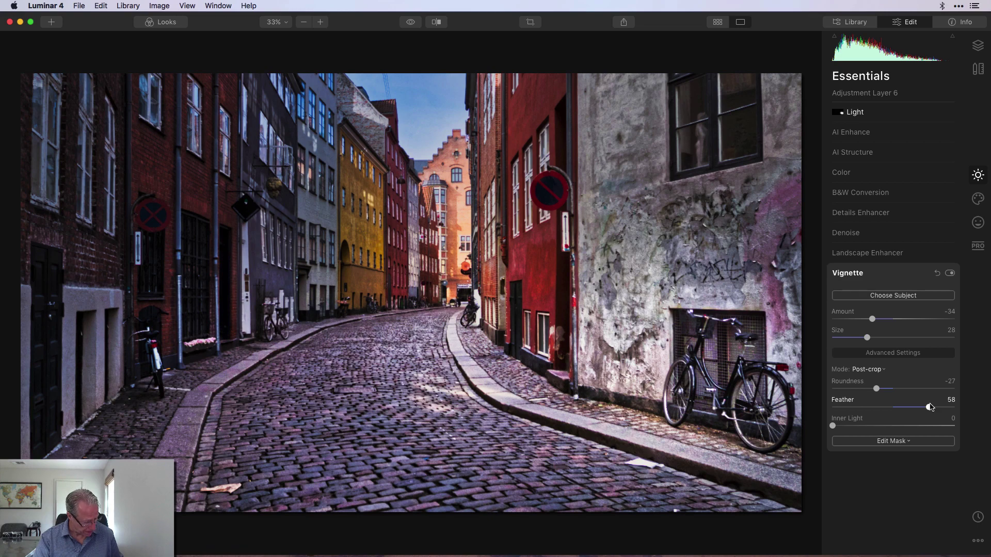
Step: Center the vignette's subject on the curb by the red building's near end, and set Inner Light to 21
left_click(899, 297)
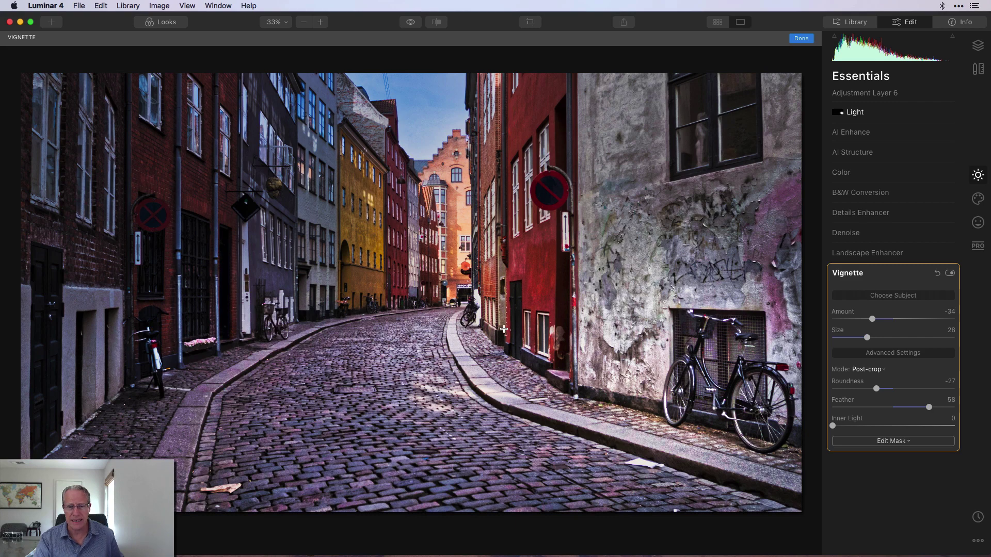
left_click(504, 329)
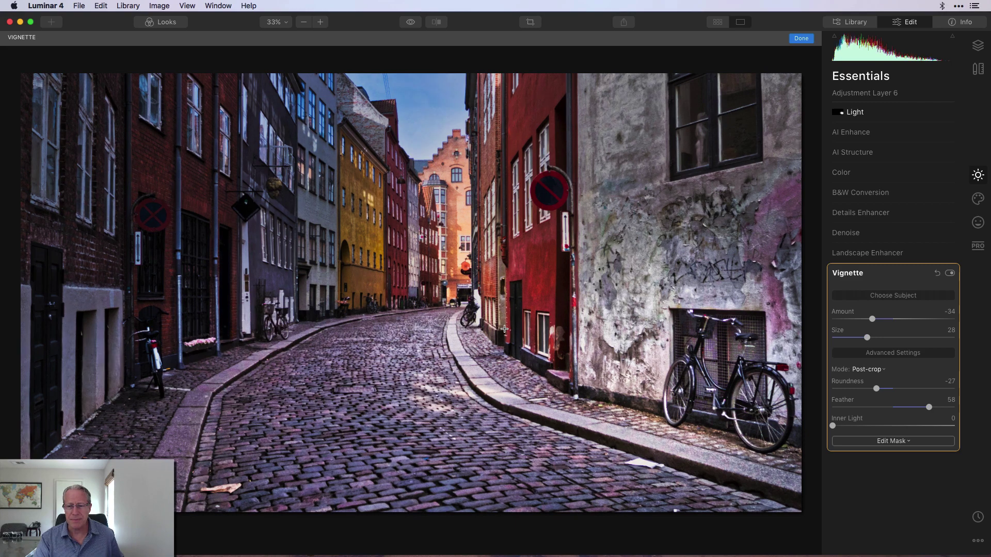
left_click(801, 38)
left_click_drag(833, 426, 863, 427)
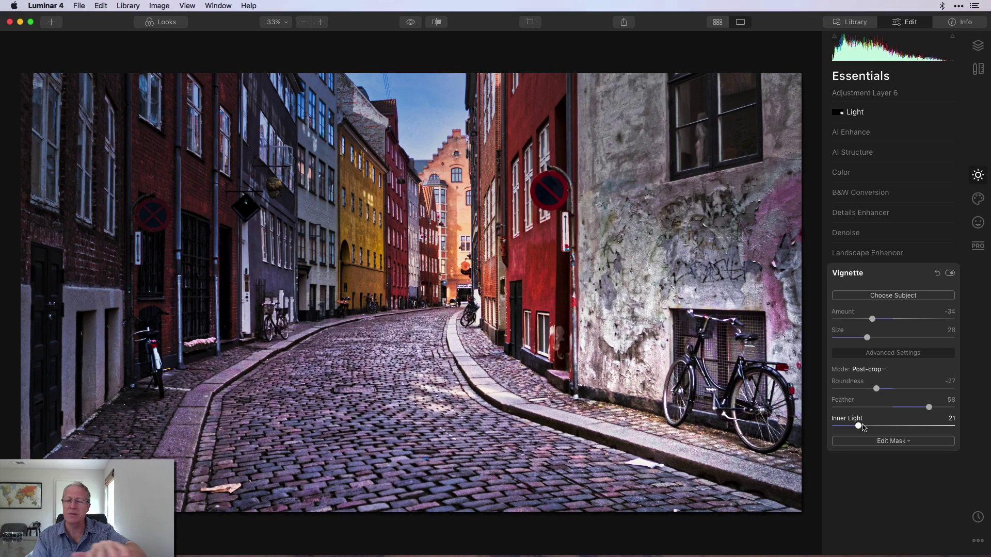
Step: Erase the vignette around the foreground bicycle using a brush mask at size 112, and check the coverage with the mask overlay
left_click(877, 442)
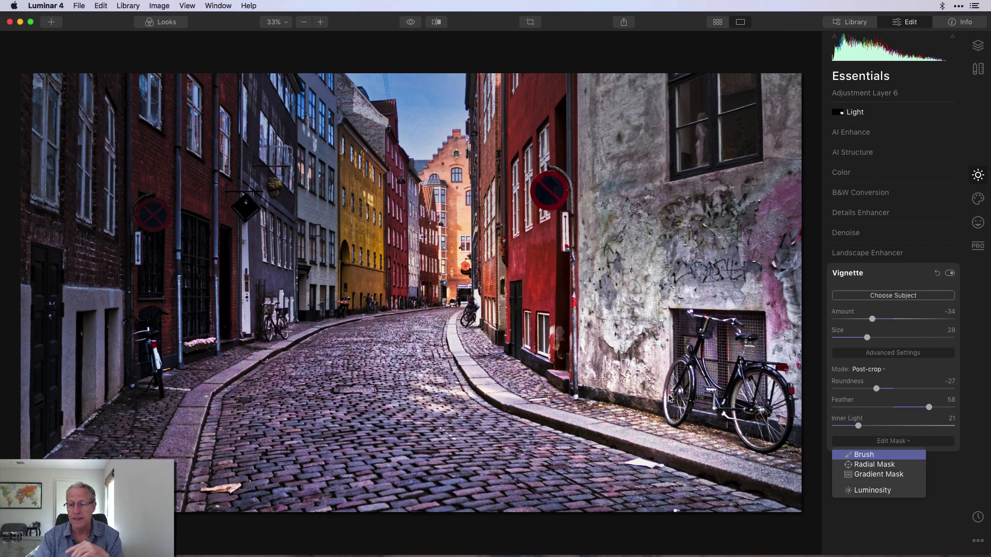
left_click(875, 456)
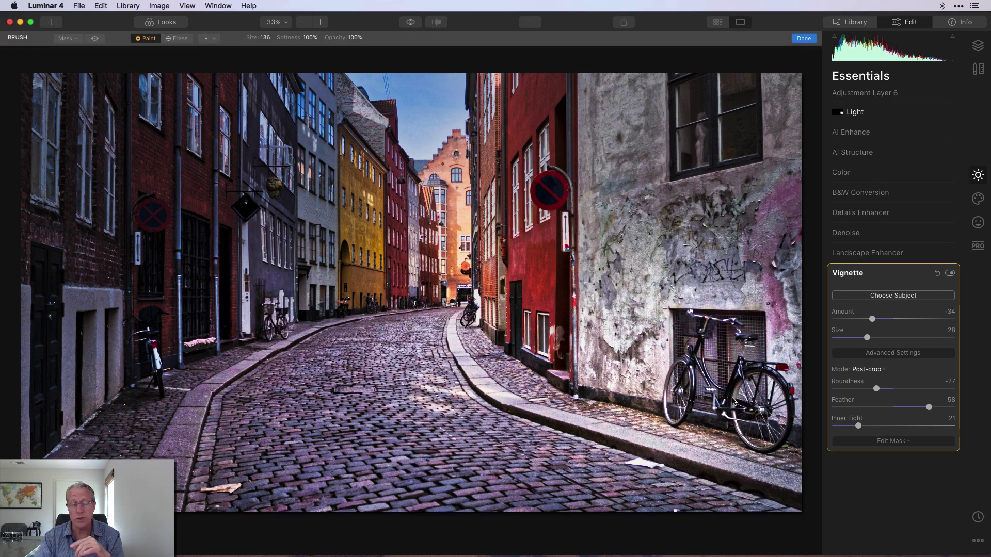
left_click(177, 38)
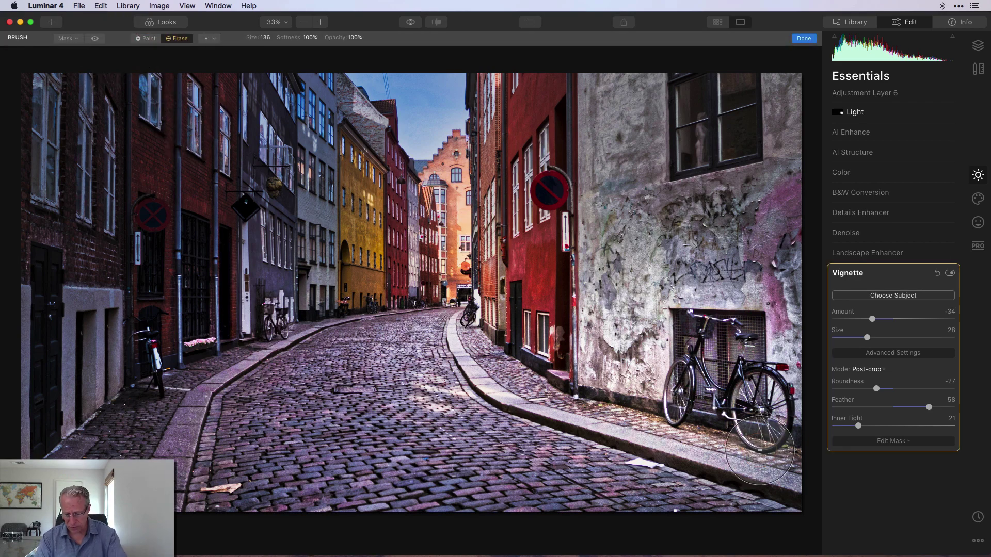
key("bracketleft")
key("bracketleft")
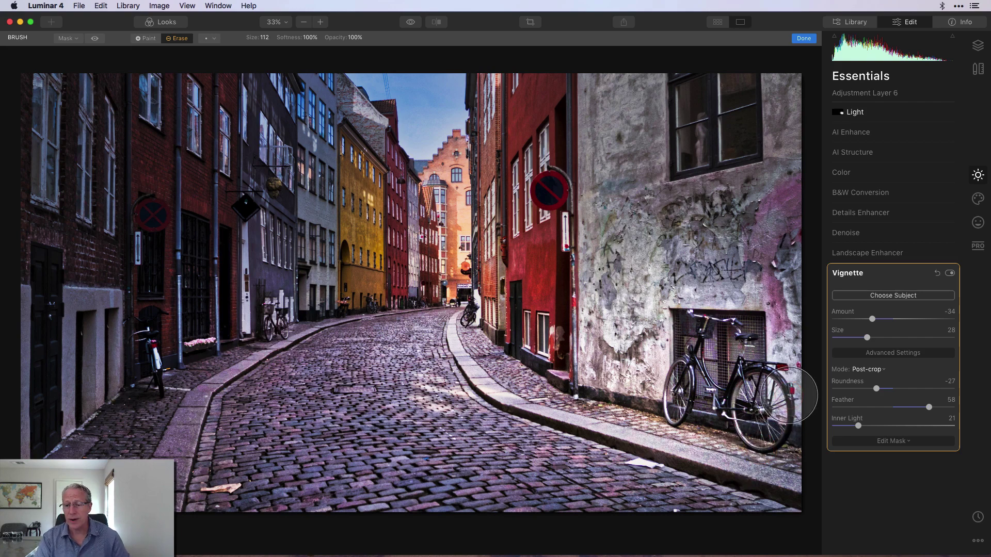
mouse_move(787, 433)
left_mouse_down()
mouse_move(791, 476)
mouse_move(747, 513)
mouse_move(746, 489)
mouse_move(649, 522)
mouse_move(795, 332)
mouse_move(791, 435)
mouse_move(802, 438)
mouse_move(751, 496)
mouse_move(703, 527)
mouse_move(775, 499)
mouse_move(655, 498)
mouse_move(710, 381)
mouse_move(780, 325)
mouse_move(808, 414)
mouse_move(779, 523)
mouse_move(639, 505)
mouse_move(744, 438)
mouse_move(679, 485)
mouse_move(744, 453)
left_mouse_up()
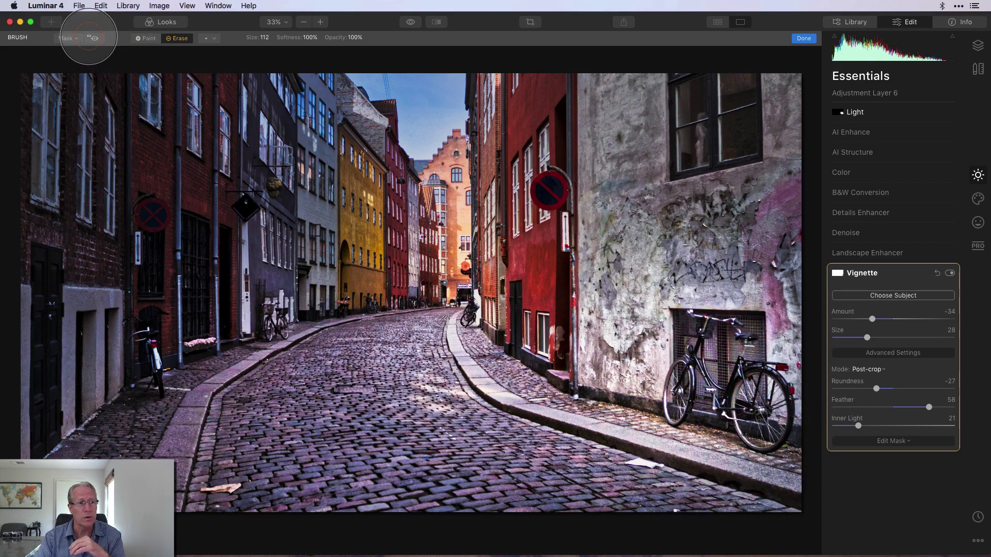
left_click(95, 39)
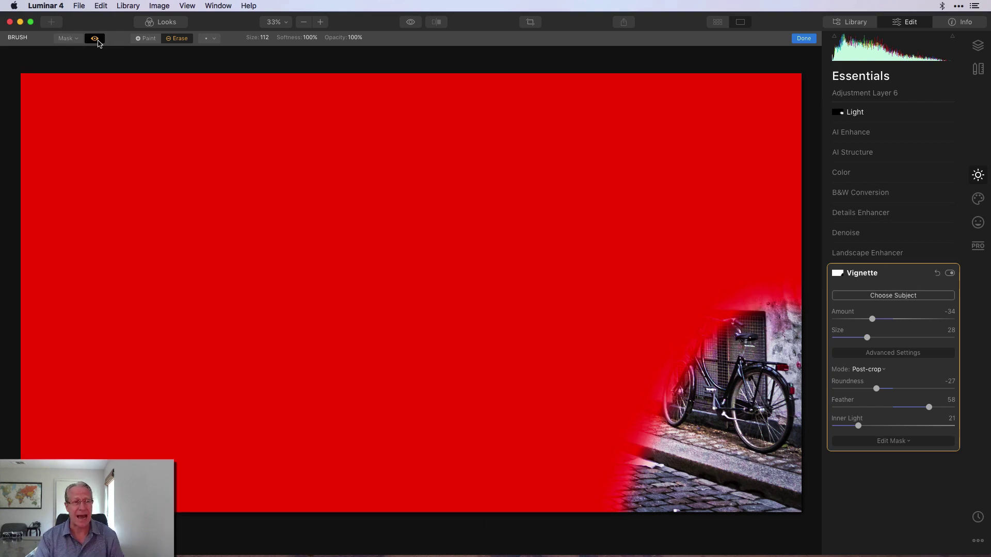
left_click(95, 39)
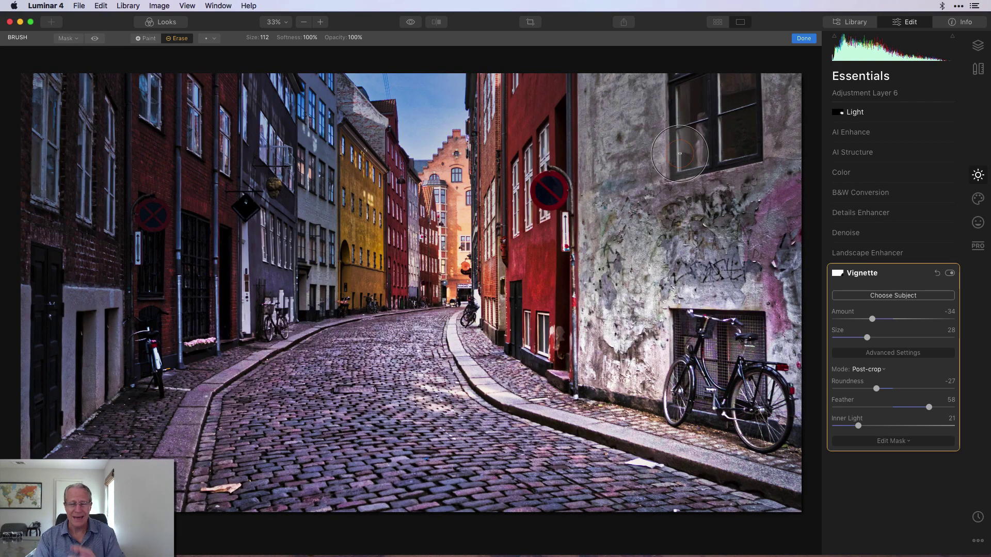
left_click(804, 39)
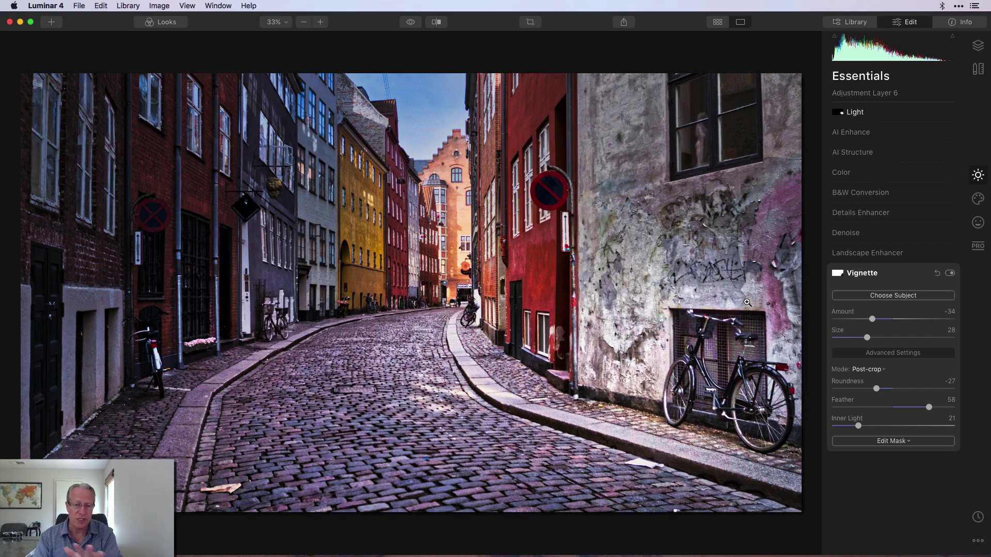
left_click(883, 275)
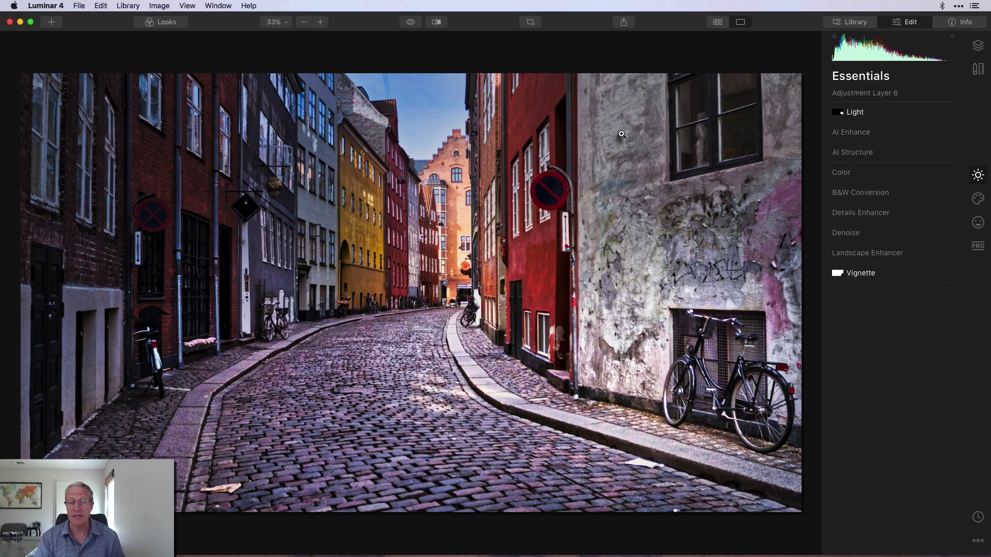
Step: Compare the edited photo with the original, and show the stack of adjustment layers
left_click(410, 24)
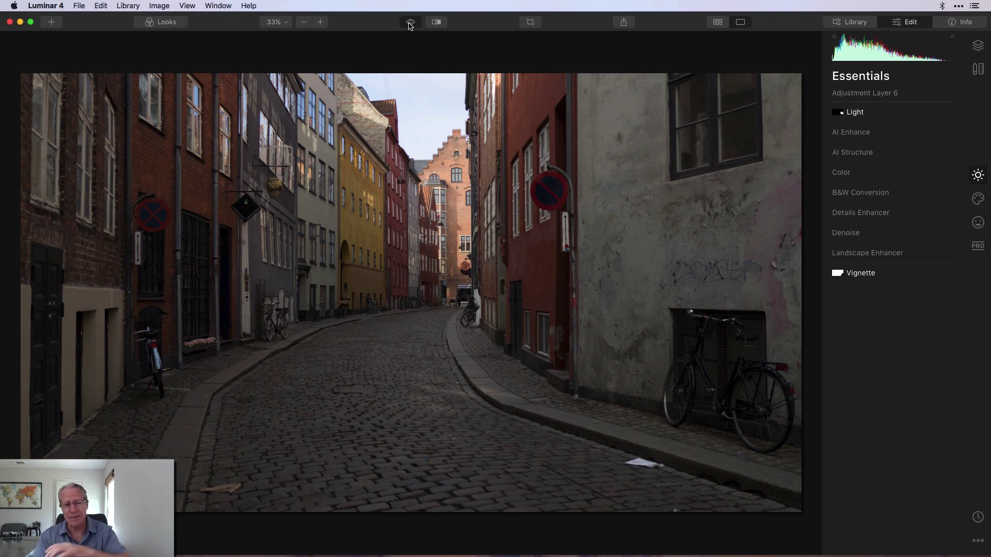
left_click(410, 23)
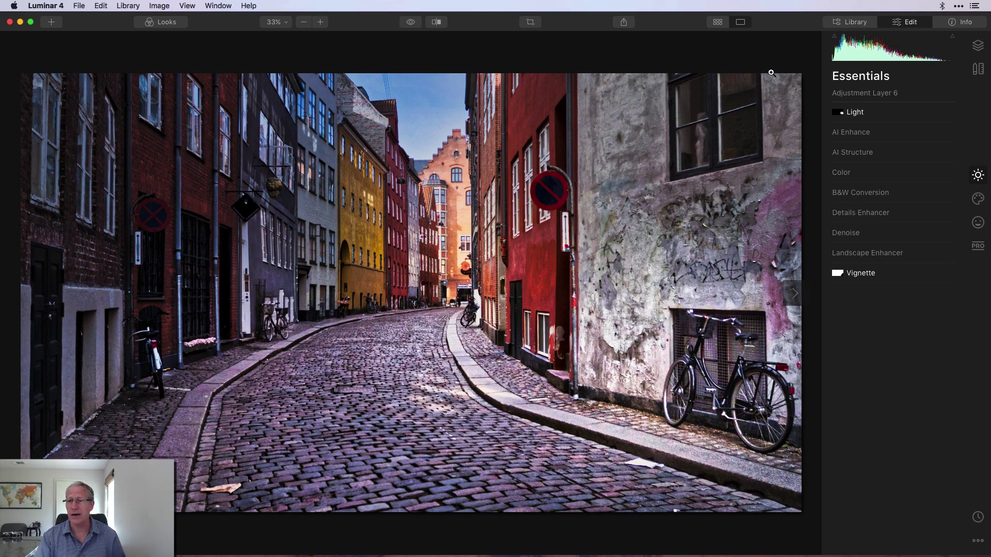
left_click(979, 48)
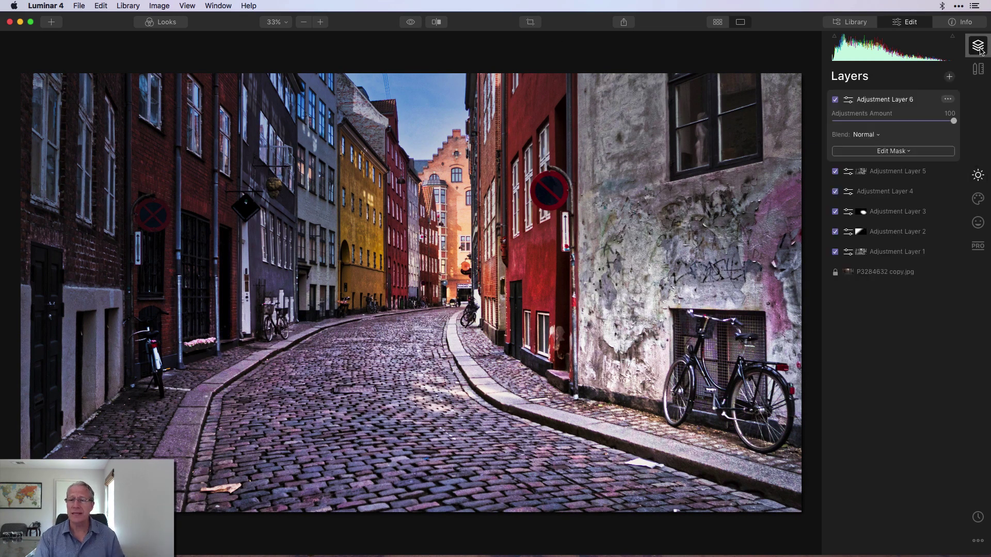
Step: Set the Adjustments Amount of Adjustment Layer 2 to 78 and that of Adjustment Layer 6 to 84
left_click(879, 235)
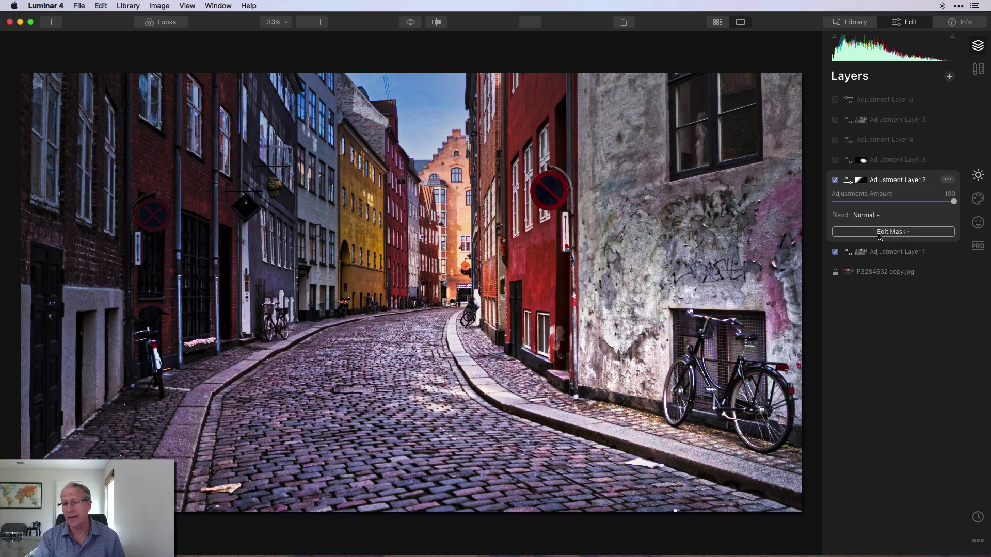
left_click_drag(954, 204, 927, 204)
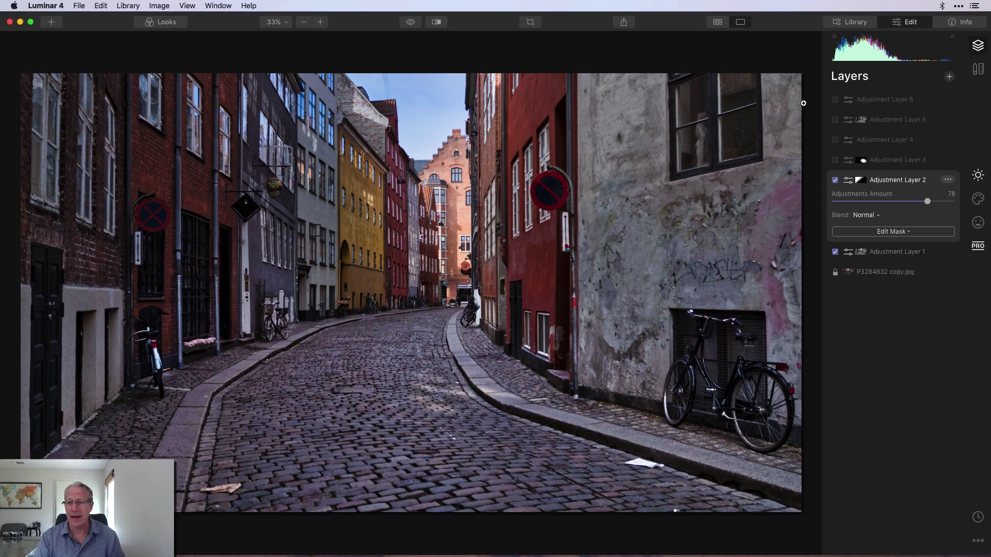
left_click(835, 100)
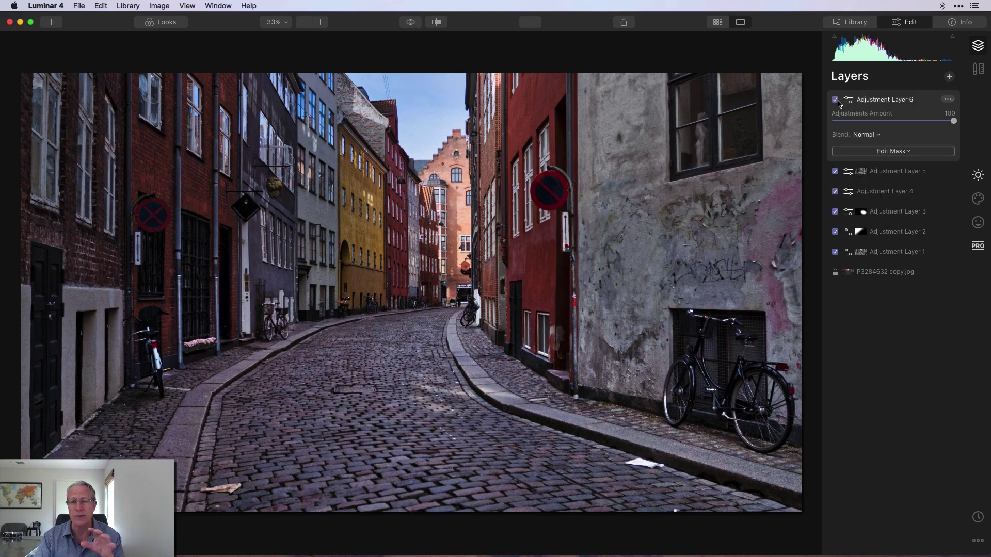
left_click(836, 99)
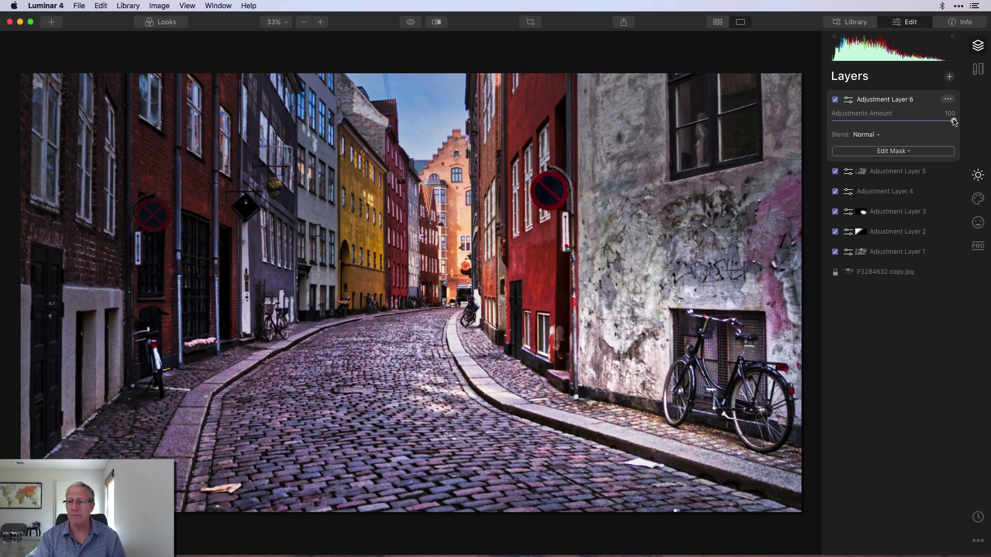
left_click_drag(954, 121, 935, 122)
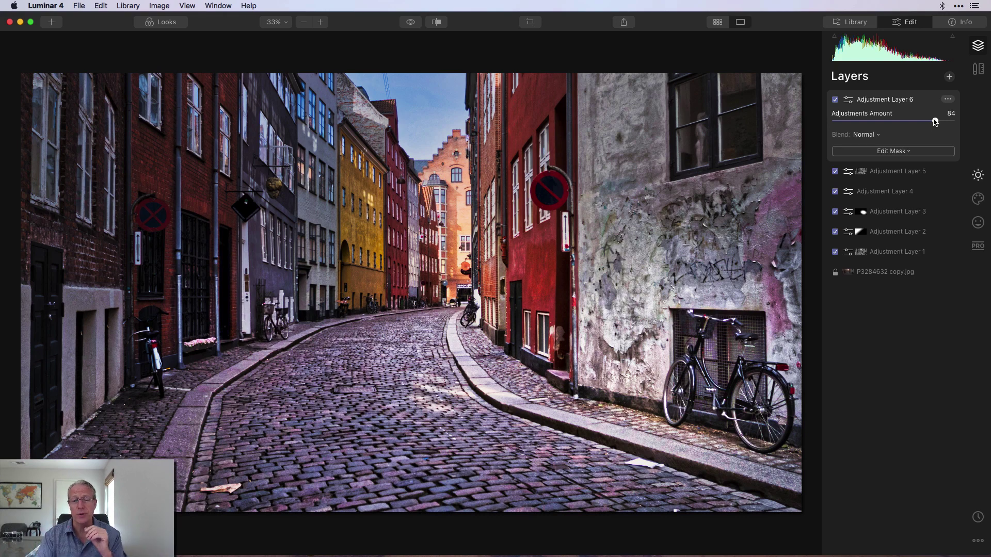
Step: Compare the edited street photo with the original, using both the full before view and the sliding before/after split
left_click(410, 22)
left_click(411, 22)
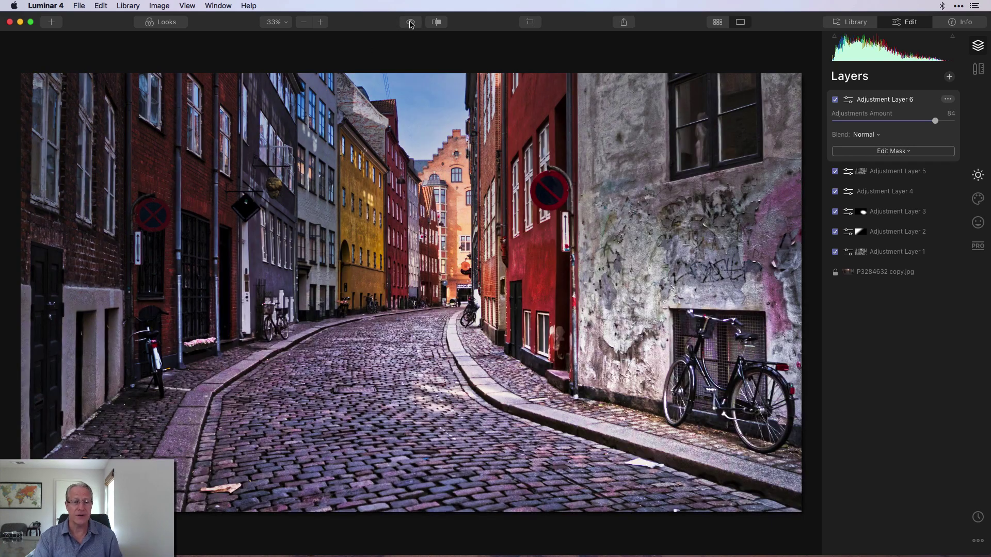
left_click(442, 23)
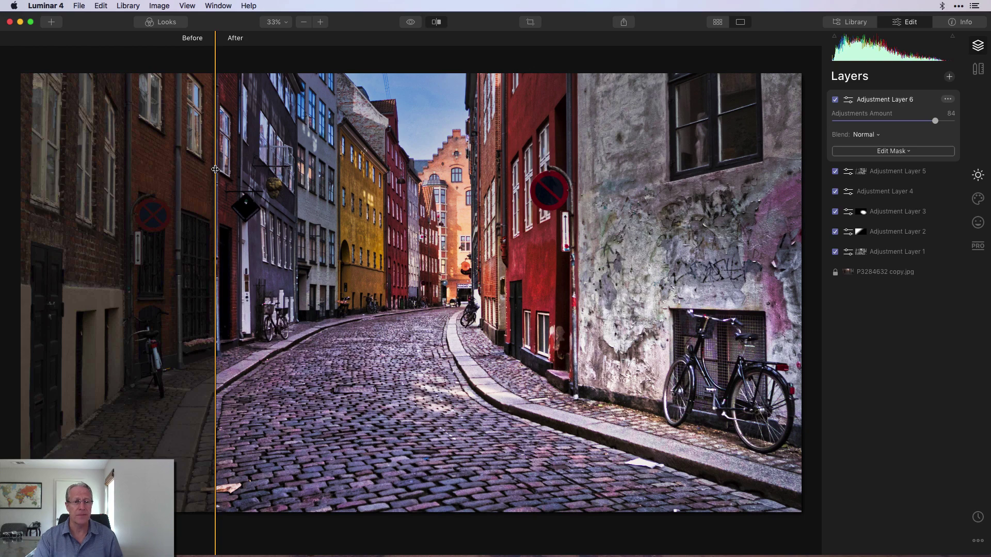
left_click_drag(216, 171, 378, 173)
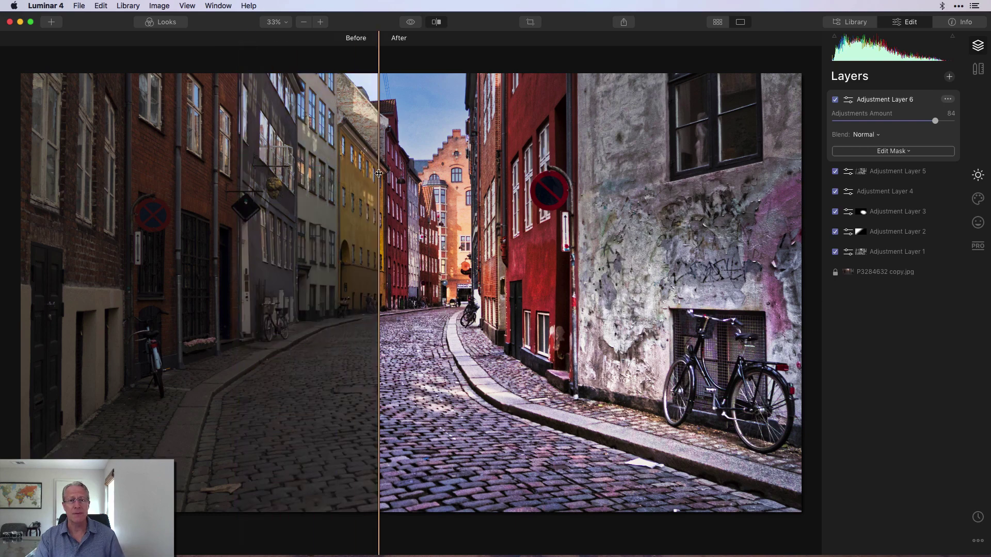
left_click(435, 21)
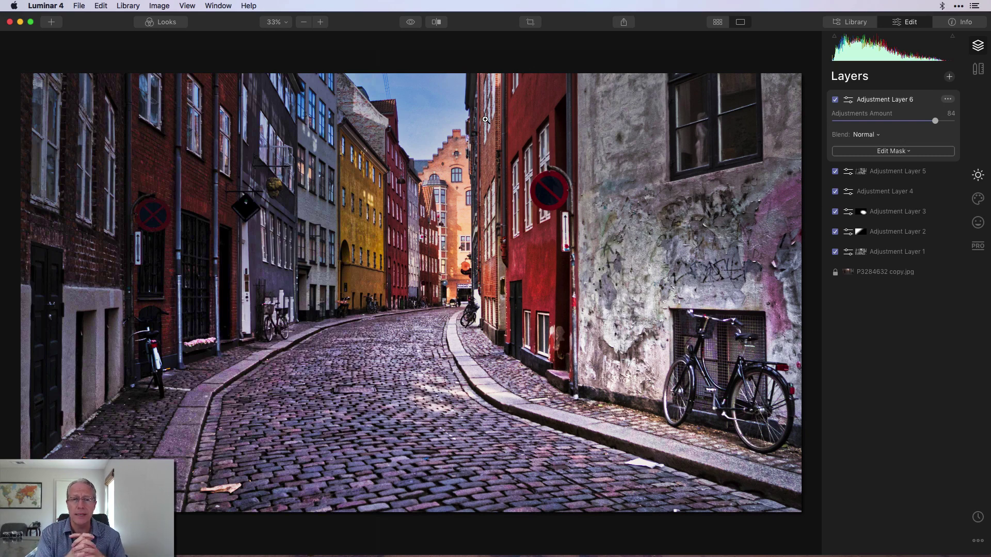
left_click(410, 23)
left_click(411, 23)
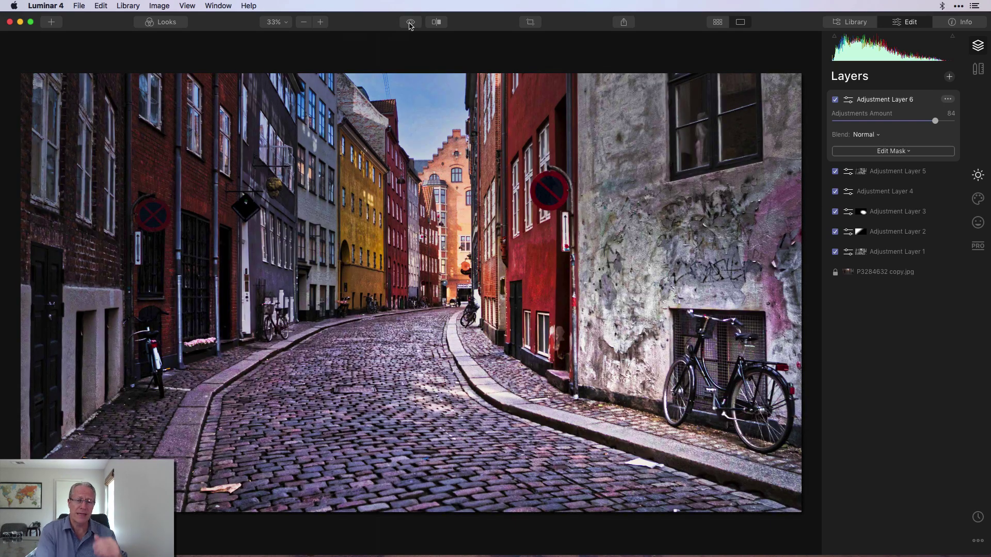